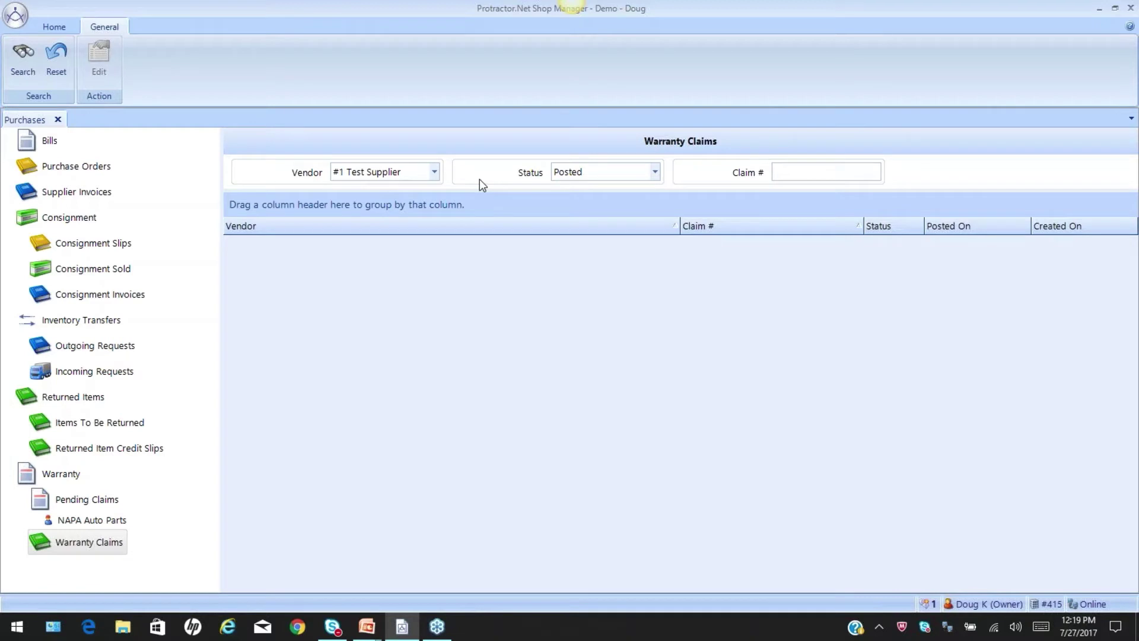
Search the warranty claims for all vendors with the status Not Posted
{"action": "left_click", "coordinate": [655, 172]}
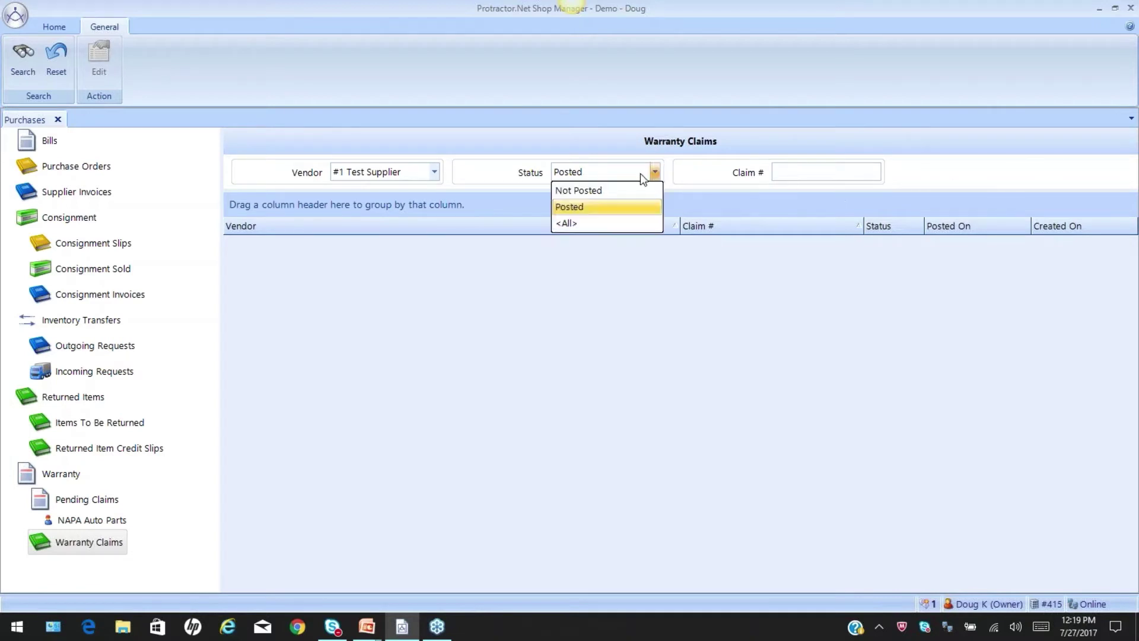
{"action": "left_click", "coordinate": [601, 188]}
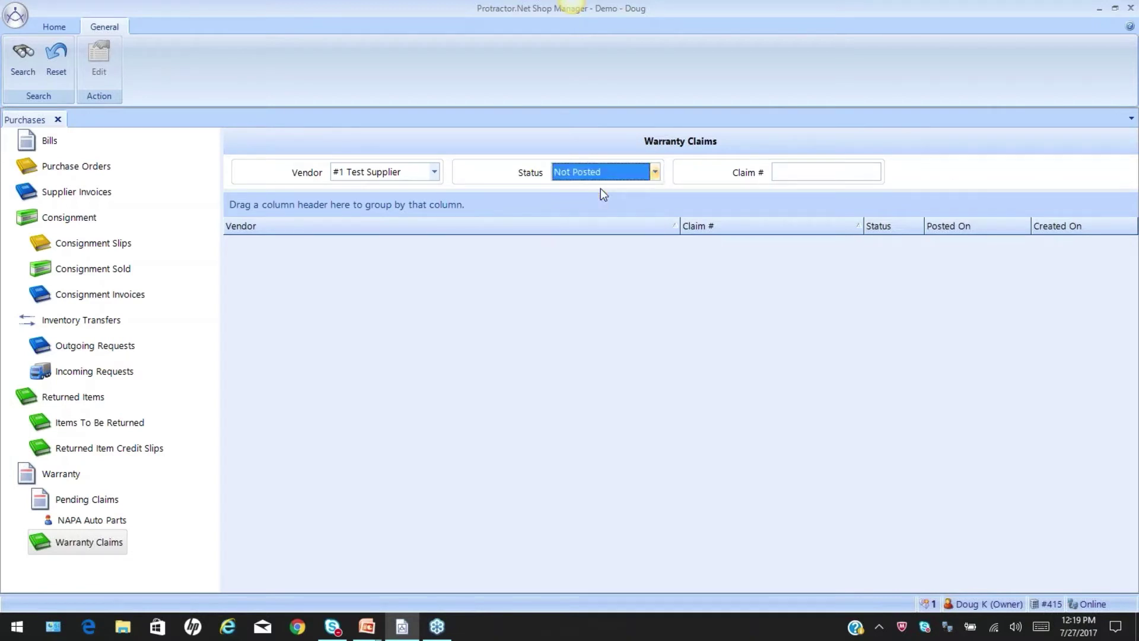
{"action": "left_click", "coordinate": [434, 172]}
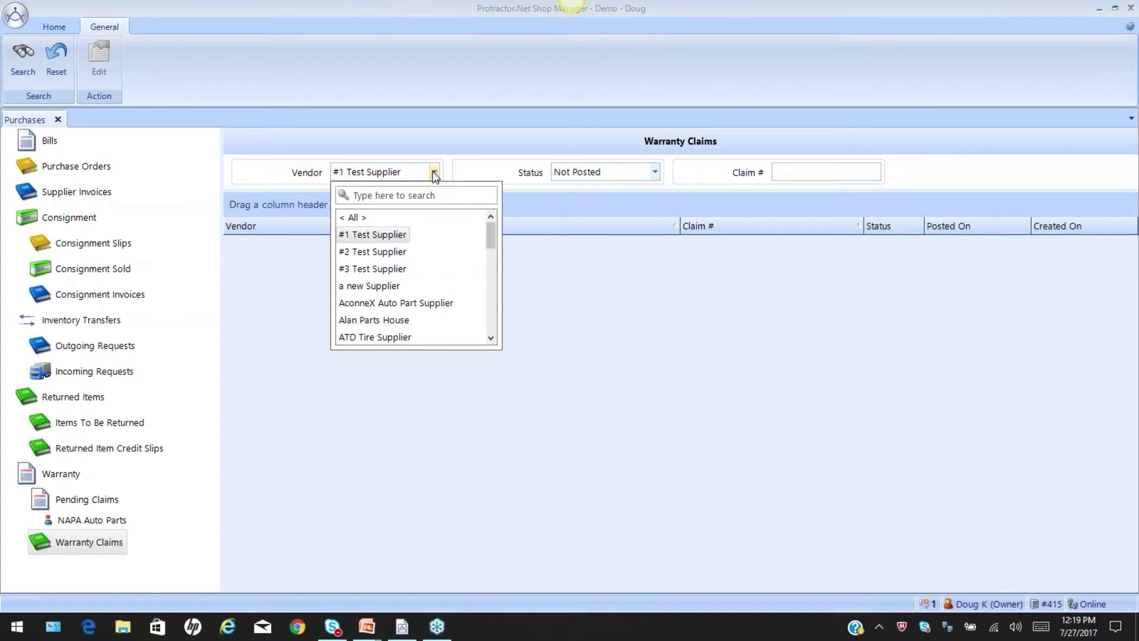
{"action": "left_click", "coordinate": [362, 218]}
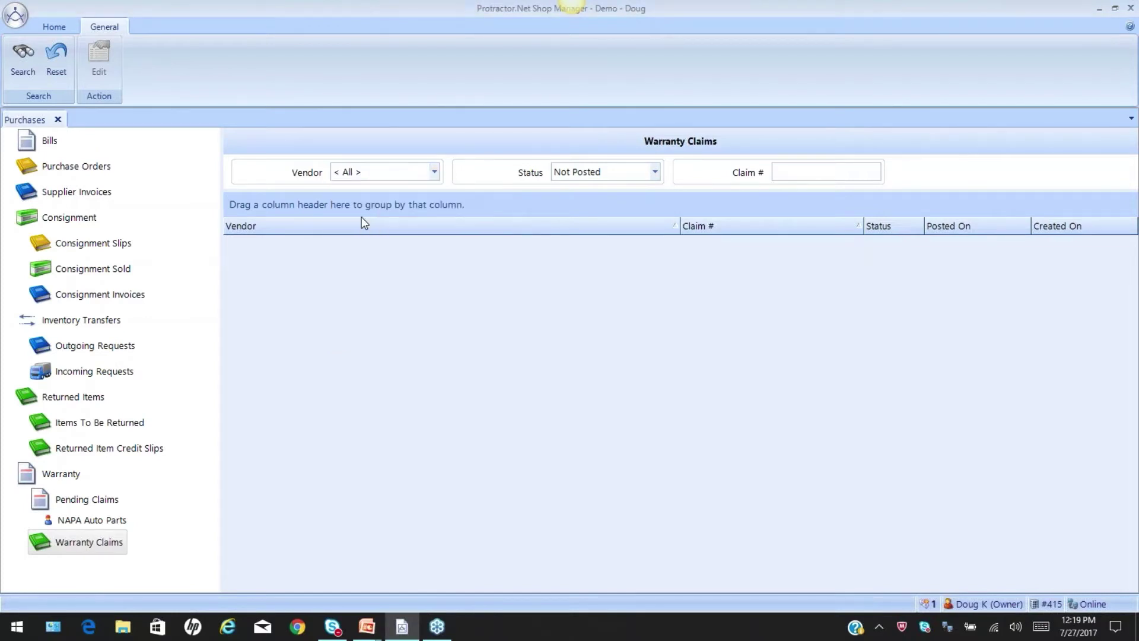
{"action": "left_click", "coordinate": [23, 60]}
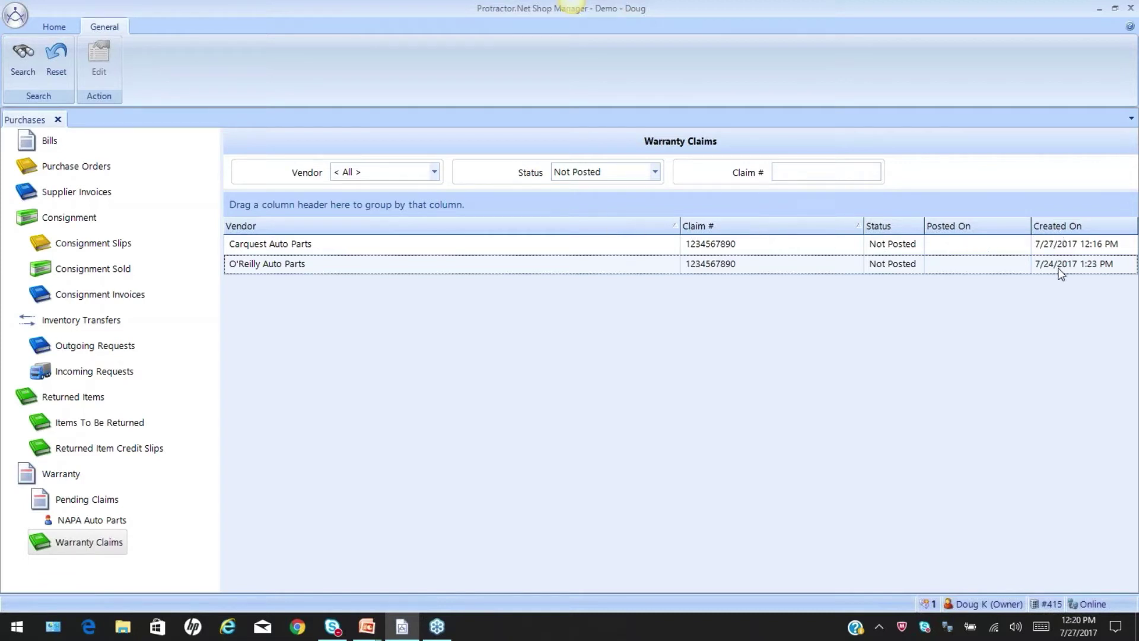
Sort the warranty claims by creation date and by vendor, and group the list by vendor
{"action": "left_click", "coordinate": [1052, 229]}
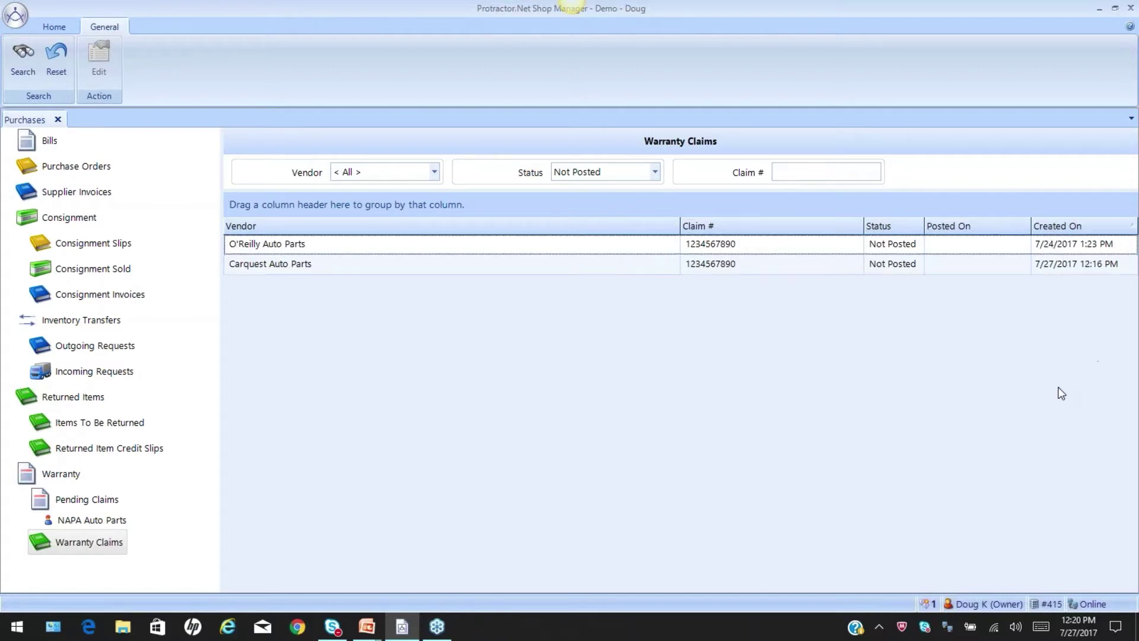
{"action": "left_click", "coordinate": [1058, 229]}
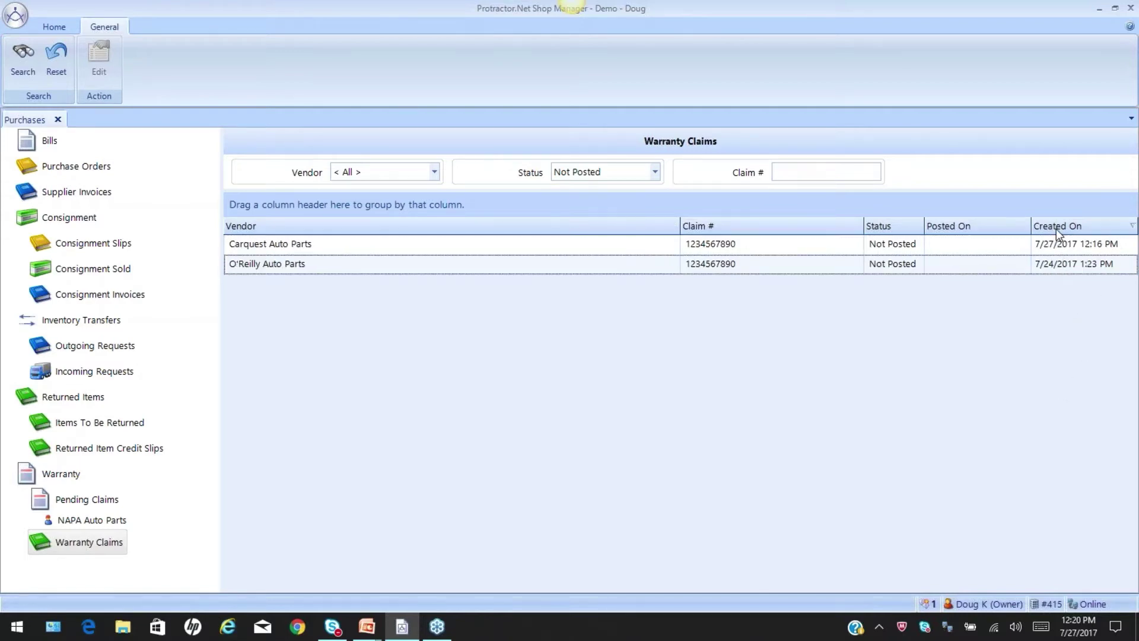
{"action": "left_click", "coordinate": [473, 227]}
{"action": "left_click", "coordinate": [256, 230]}
{"action": "left_click_drag", "start_coordinate": [255, 229], "coordinate": [271, 202]}
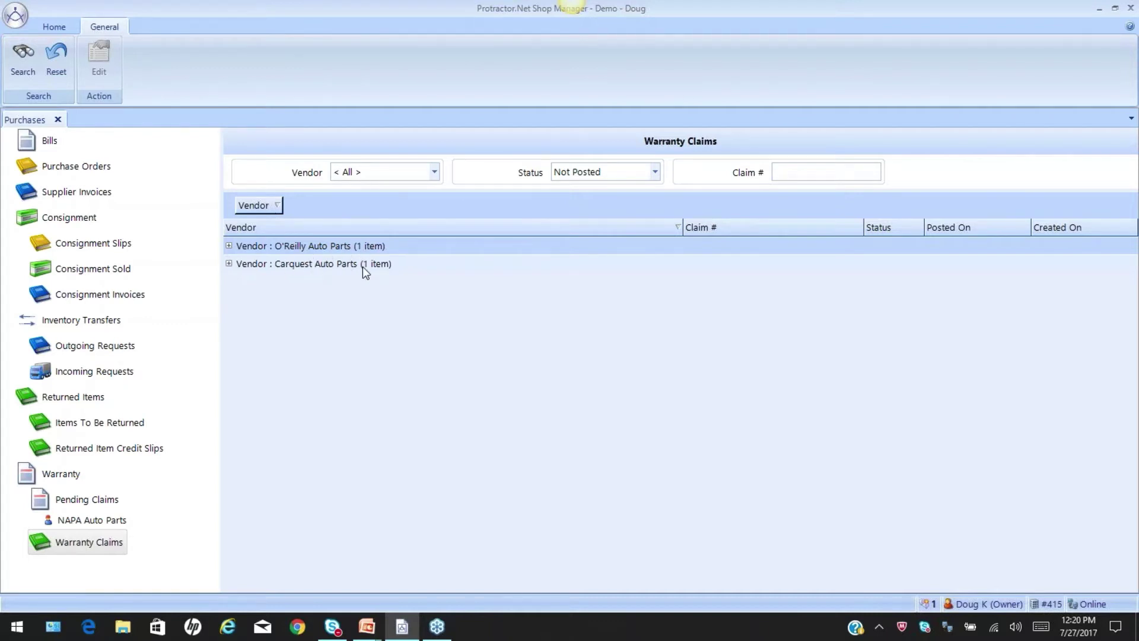
Expand the O'Reilly Auto Parts and Carquest Auto Parts groups and select the Carquest Auto Parts claim
{"action": "left_click", "coordinate": [229, 246]}
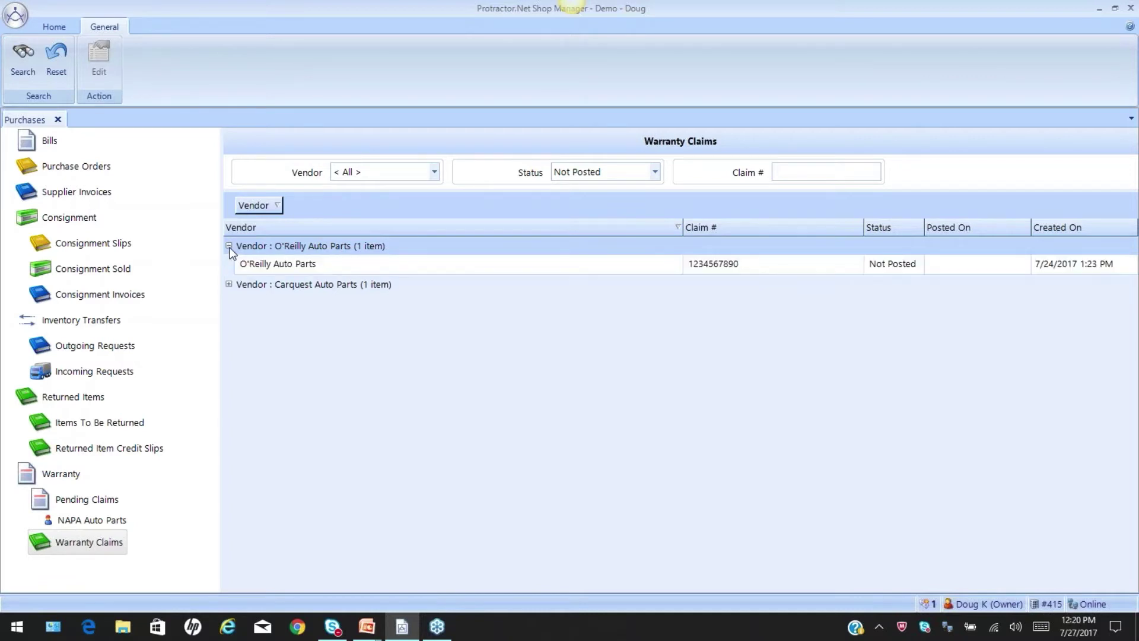
{"action": "left_click", "coordinate": [280, 270]}
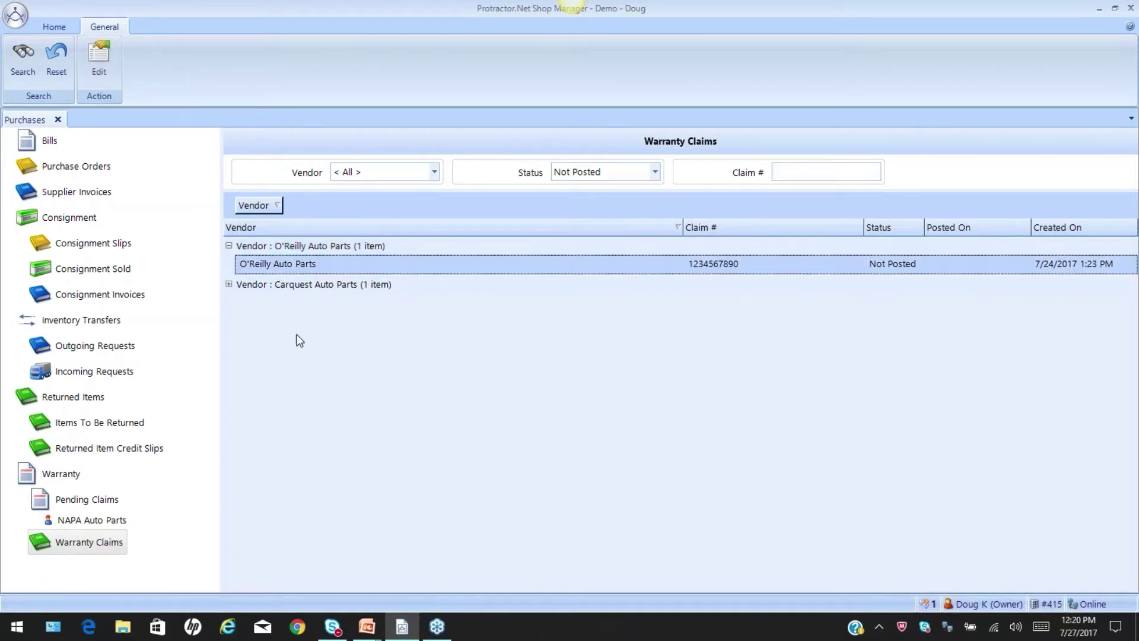
{"action": "left_click", "coordinate": [229, 285]}
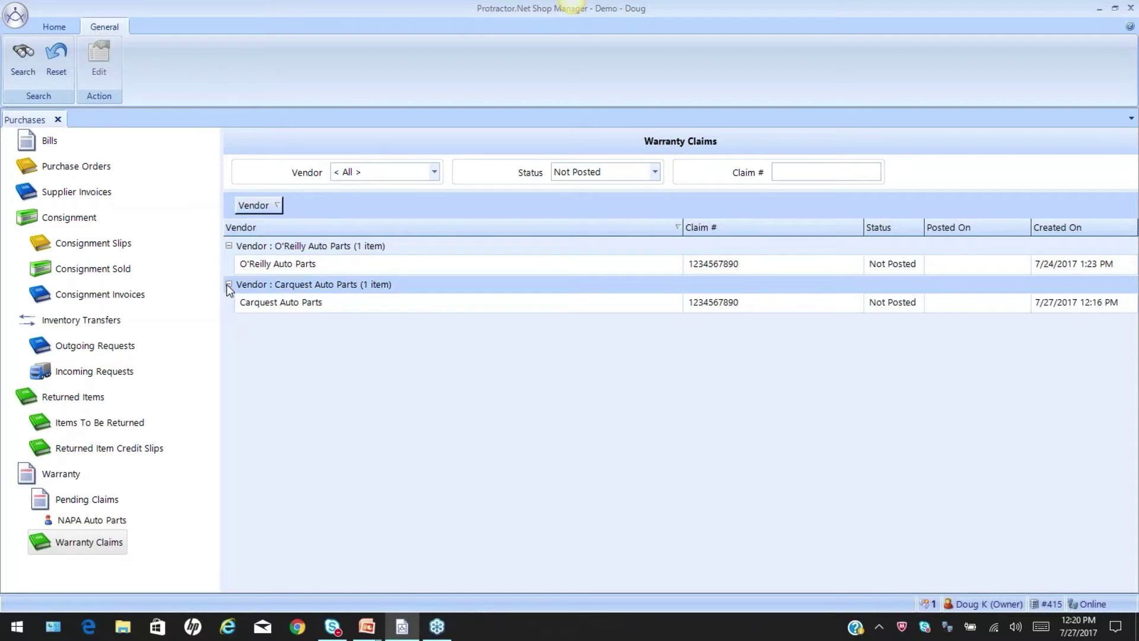
{"action": "left_click", "coordinate": [284, 304]}
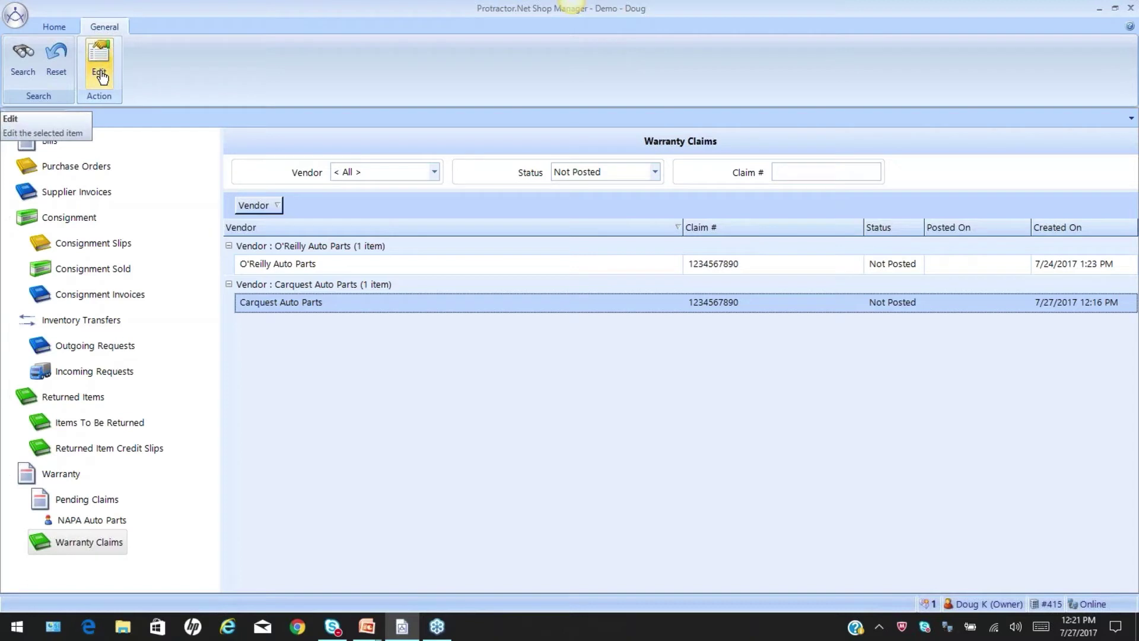
{"action": "right_click", "coordinate": [280, 307]}
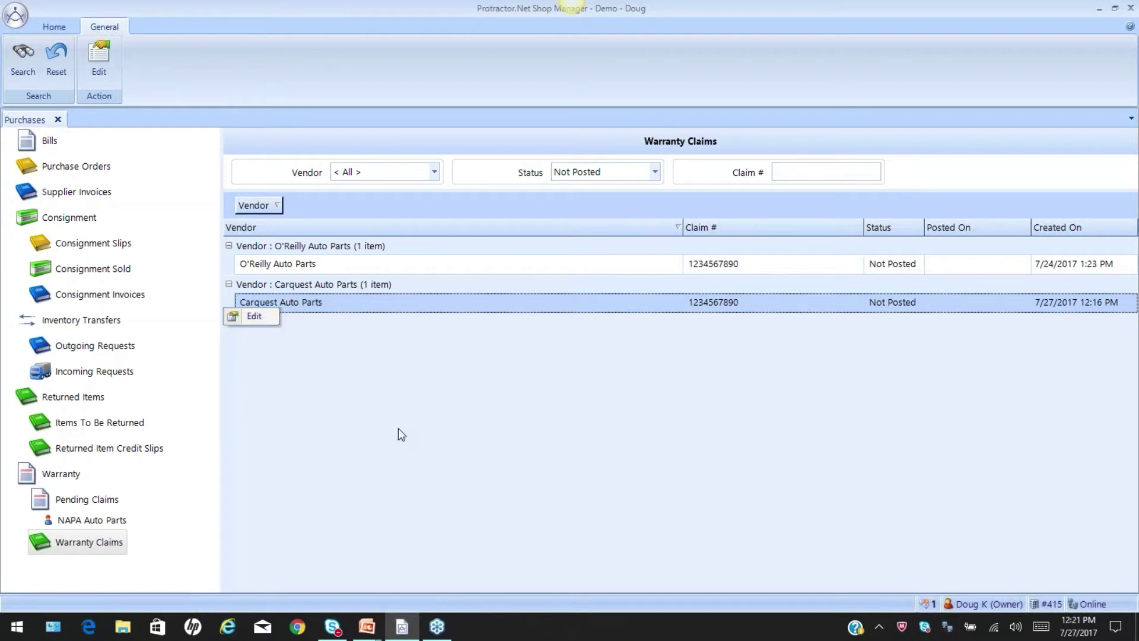
{"action": "key", "text": "alt+Tab"}
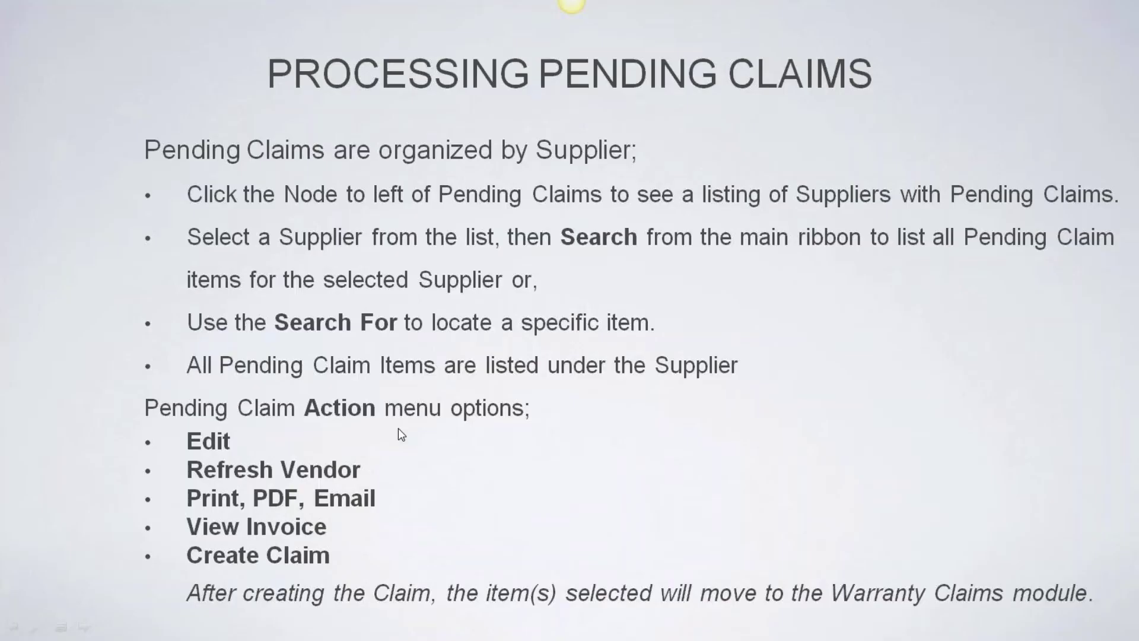
{"action": "key", "text": "Right"}
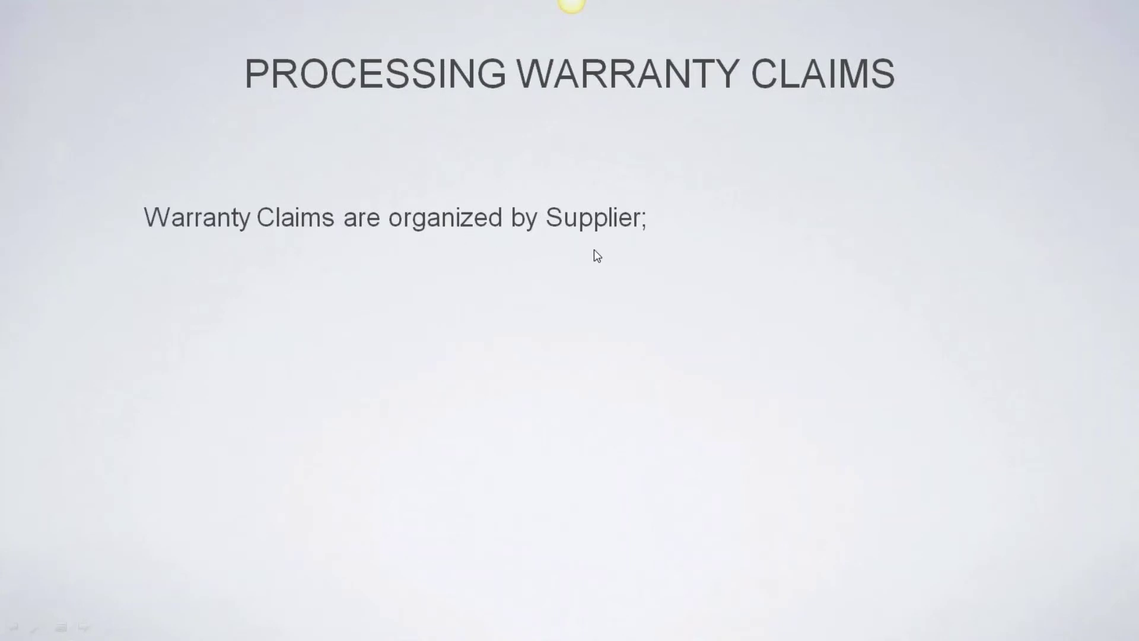
{"action": "key", "text": "Right"}
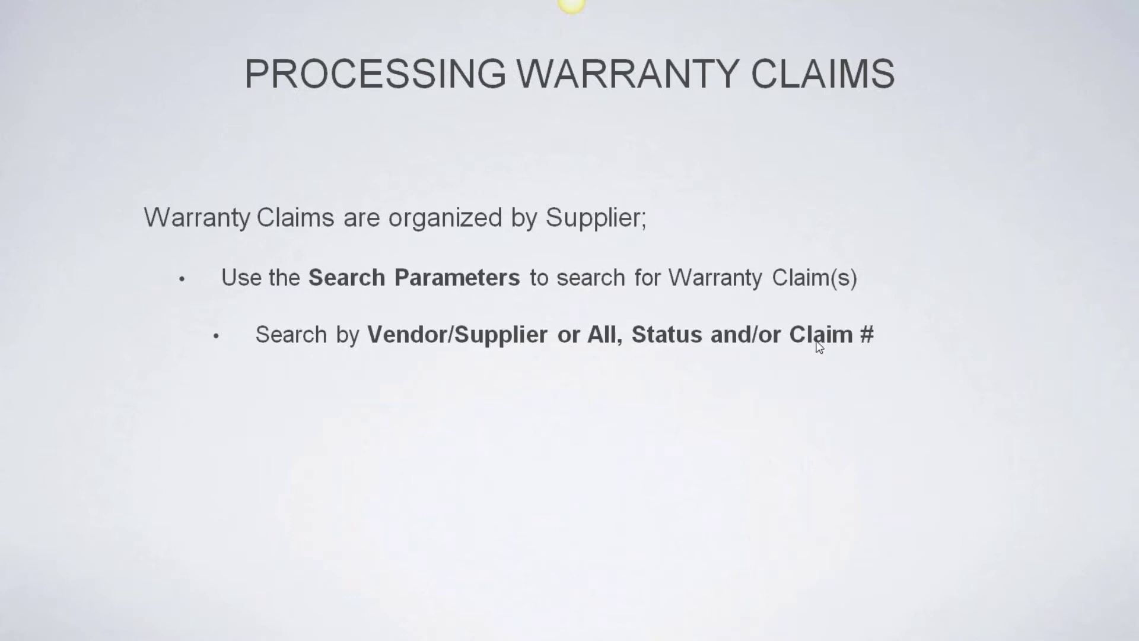
{"action": "left_click", "coordinate": [805, 403]}
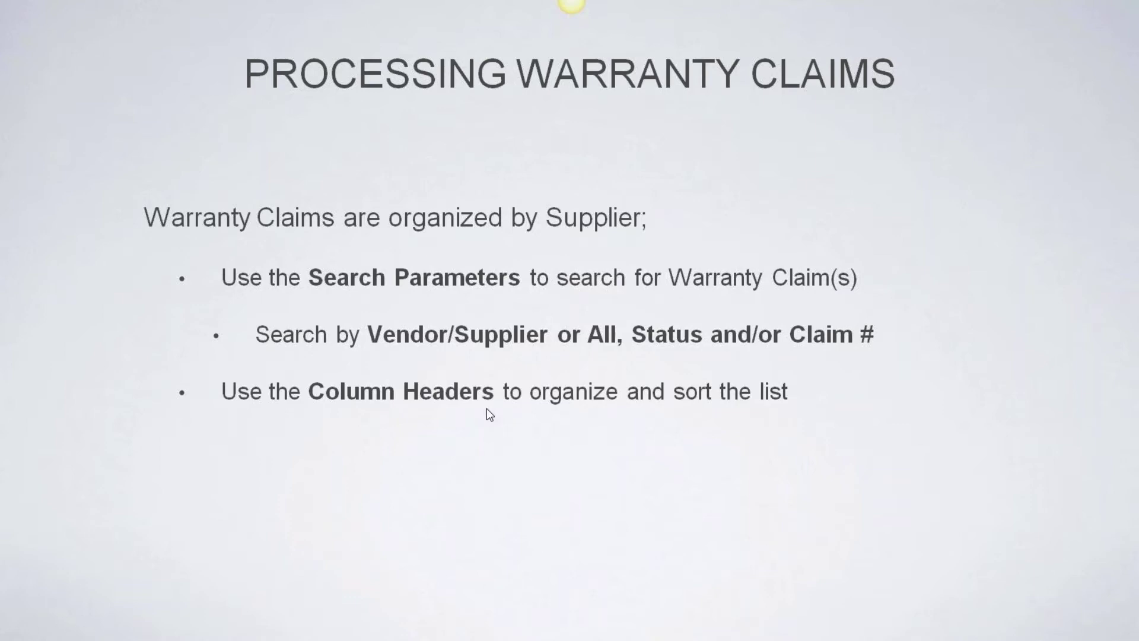
{"action": "left_click", "coordinate": [491, 450]}
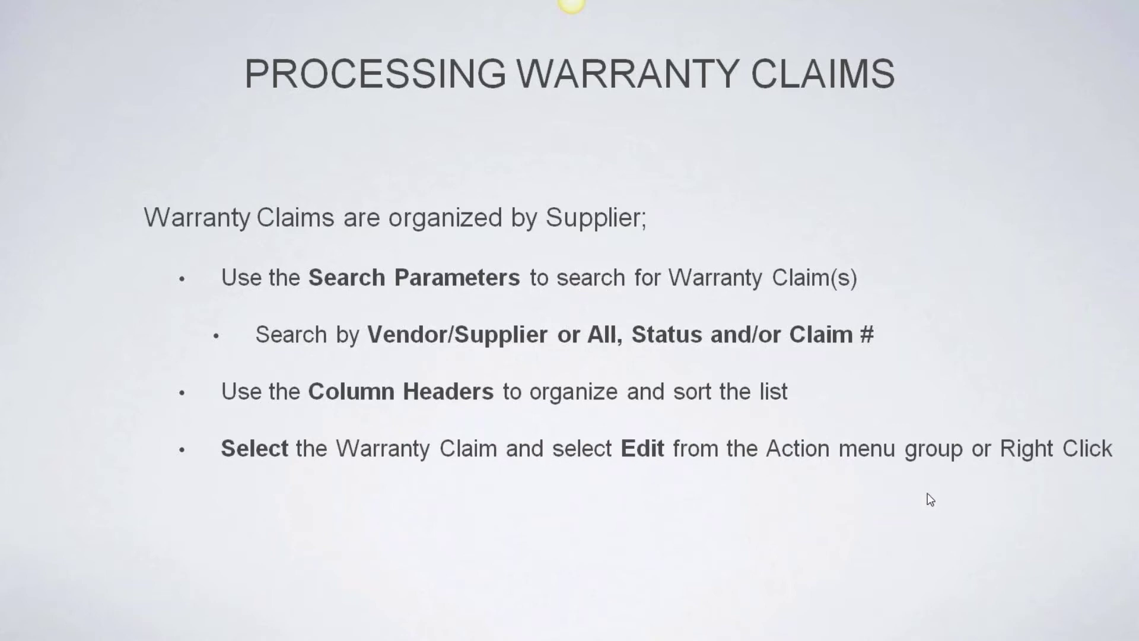
{"action": "left_click", "coordinate": [978, 481]}
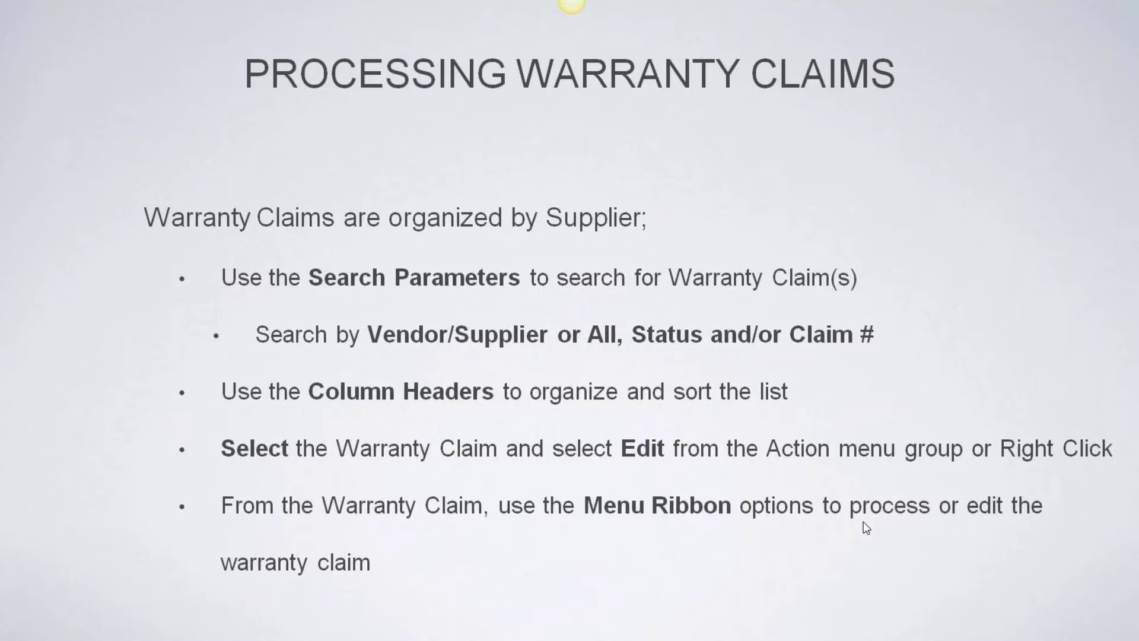
{"action": "key", "text": "Right"}
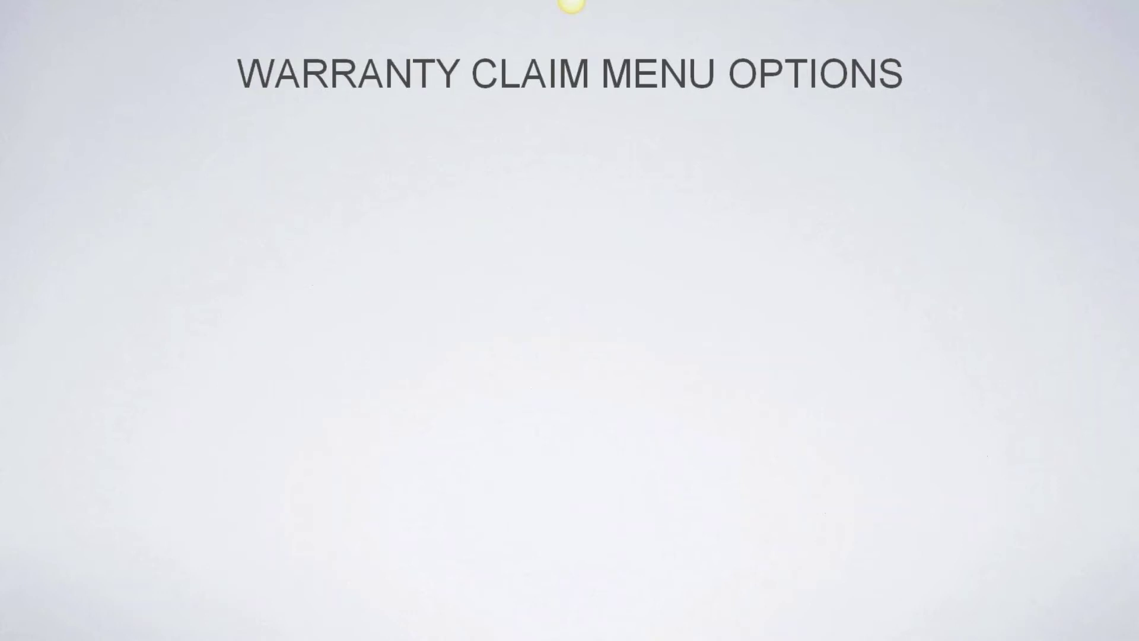
{"action": "key", "text": "alt+Tab"}
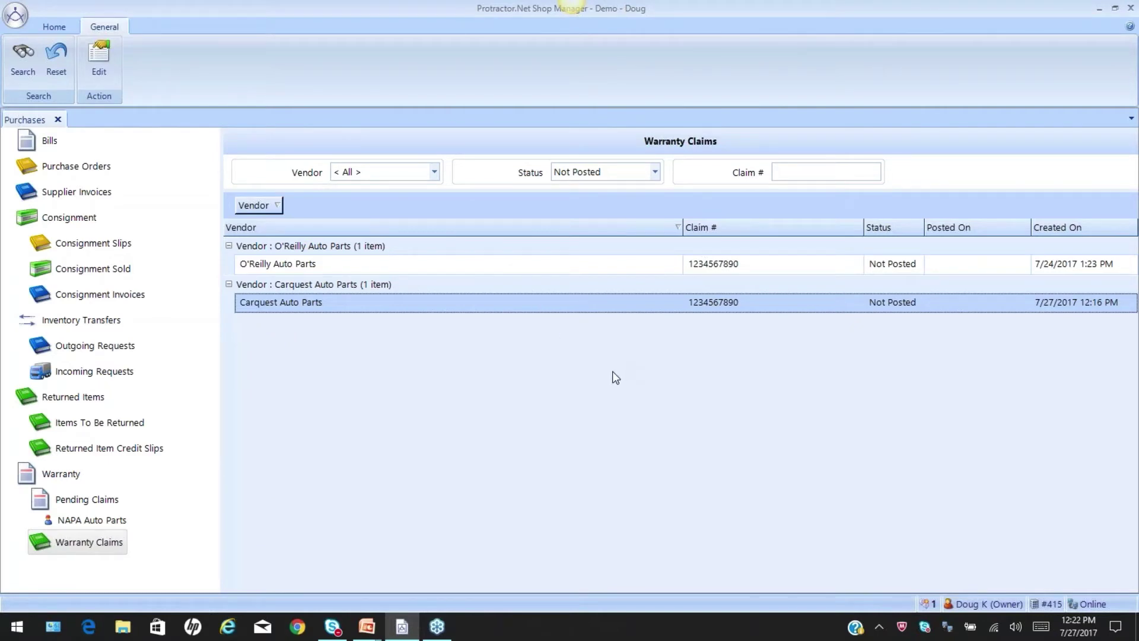
Open the Carquest Auto Parts warranty claim and edit its PXD1363H Disc Brake Pad Set Front material line
{"action": "left_click", "coordinate": [101, 66]}
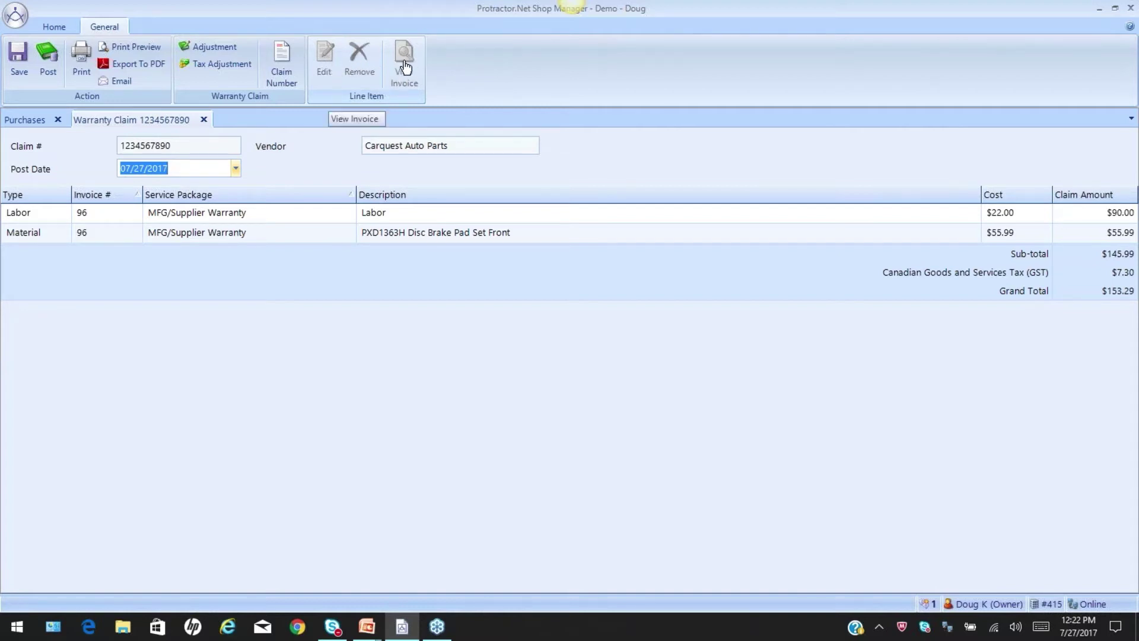
{"action": "left_click", "coordinate": [423, 232]}
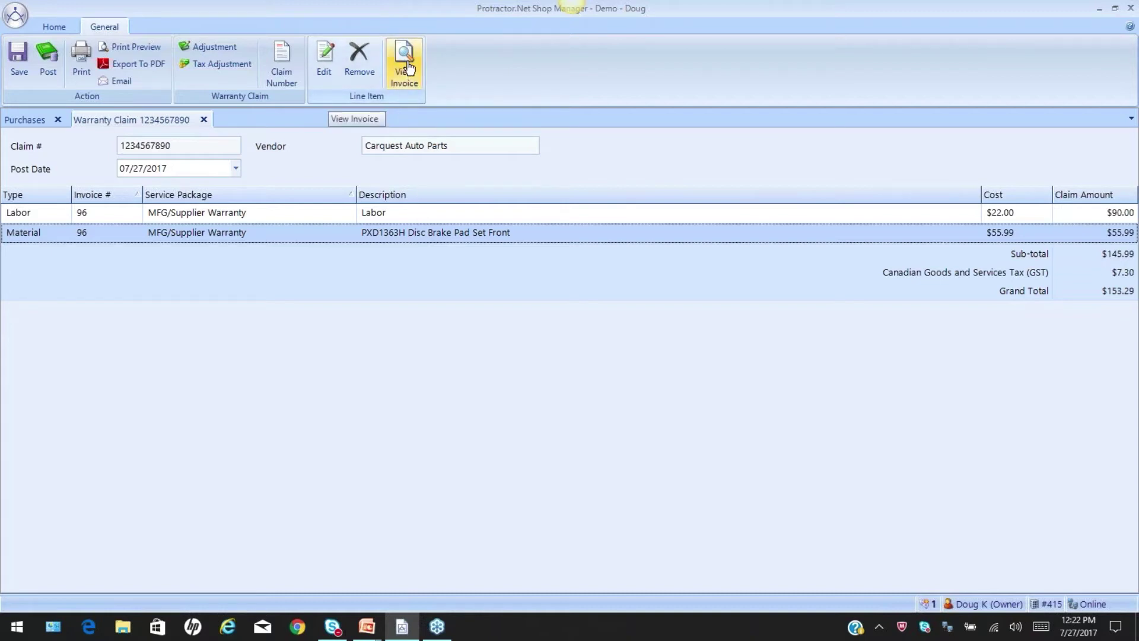
{"action": "left_click", "coordinate": [326, 68]}
{"action": "left_click", "coordinate": [323, 59]}
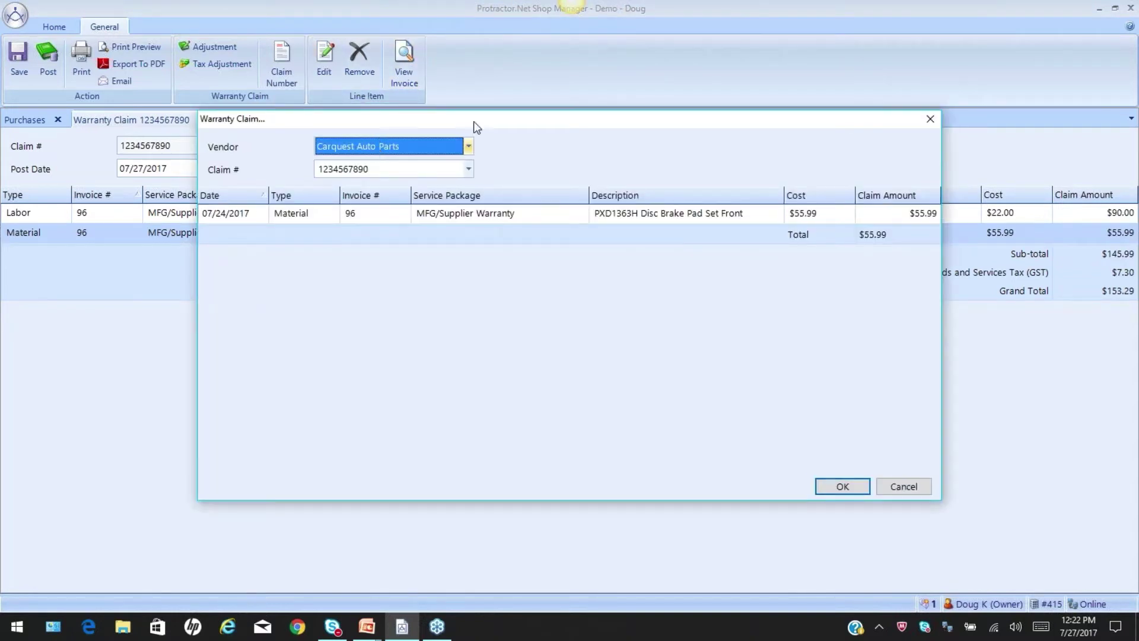
Examine the vendor, claim number and item details of the brake pad line, and close its editor without changes
{"action": "left_click_drag", "start_coordinate": [550, 115], "coordinate": [627, 197]}
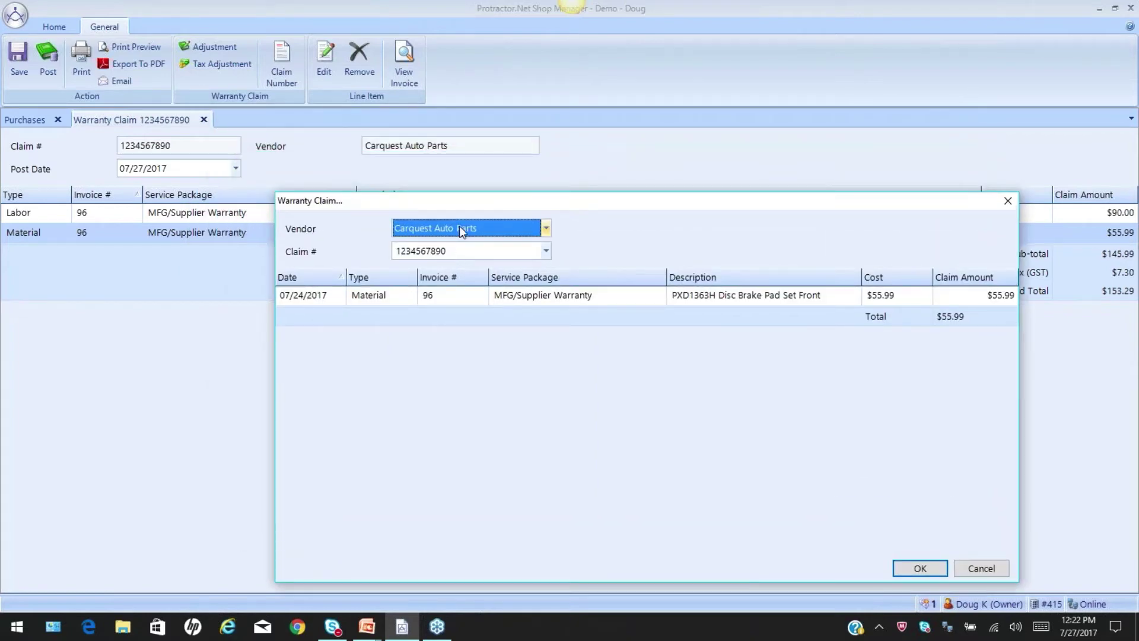
{"action": "left_click", "coordinate": [449, 251]}
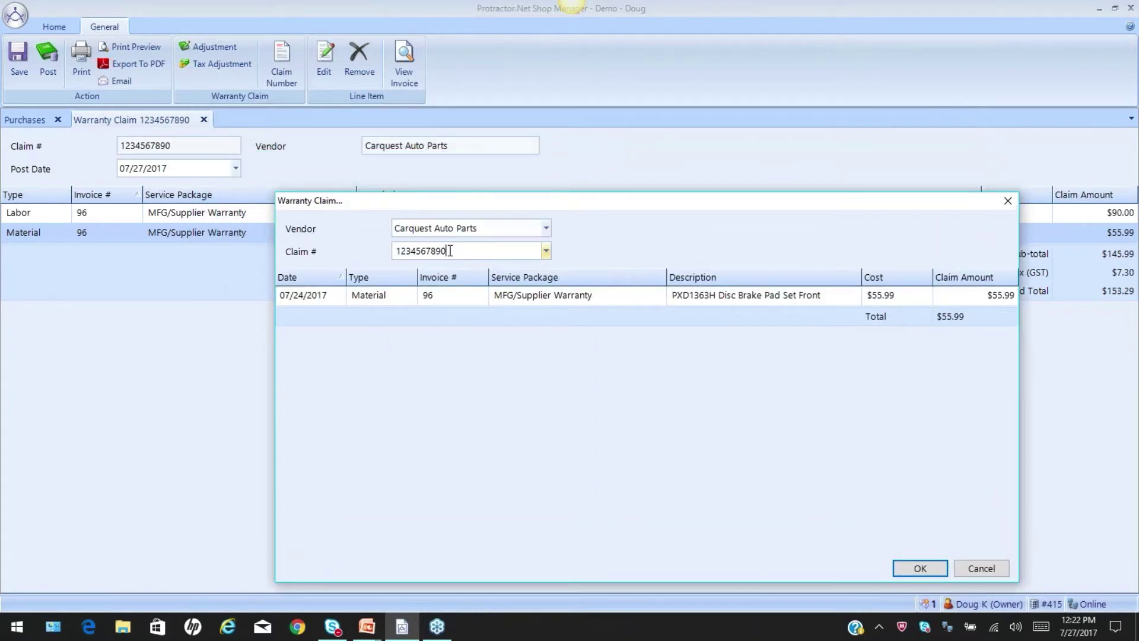
{"action": "left_click", "coordinate": [508, 296]}
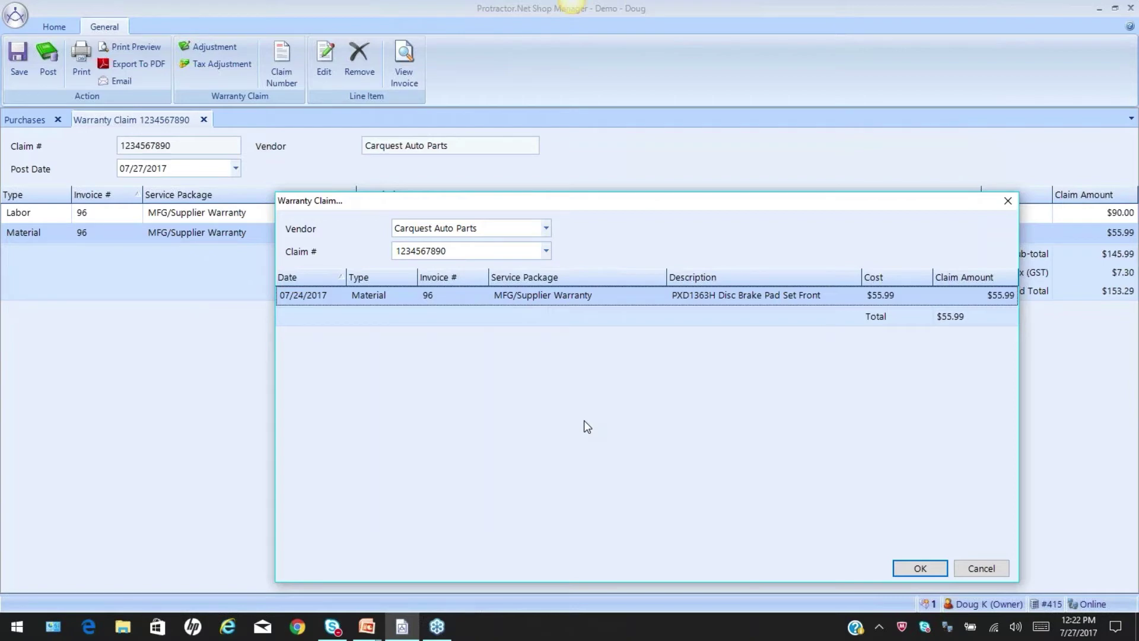
{"action": "left_click", "coordinate": [981, 568]}
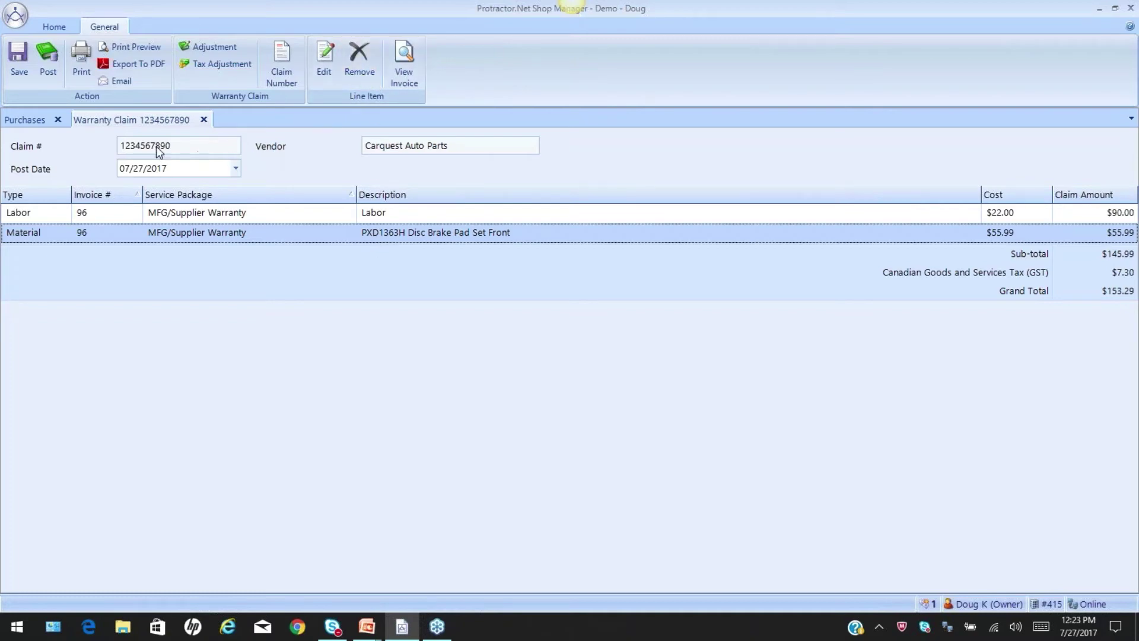
Check the warranty claims list, and review the brake pad line's claim amount in its editor without changing it
{"action": "left_click", "coordinate": [24, 120]}
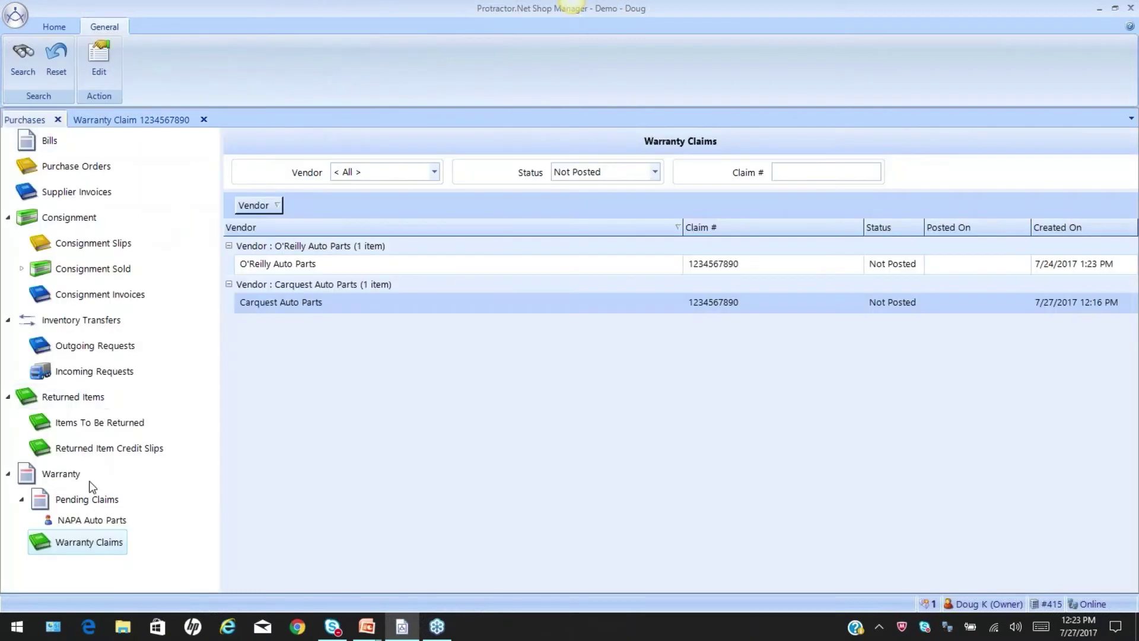
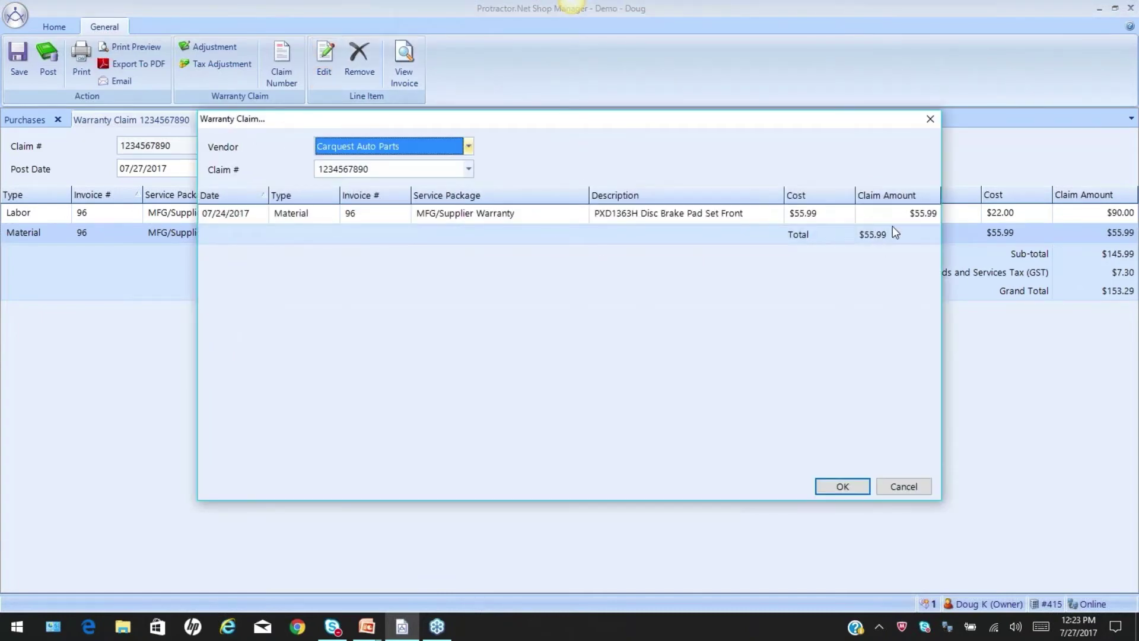
{"action": "left_click", "coordinate": [902, 212]}
{"action": "left_click", "coordinate": [903, 488]}
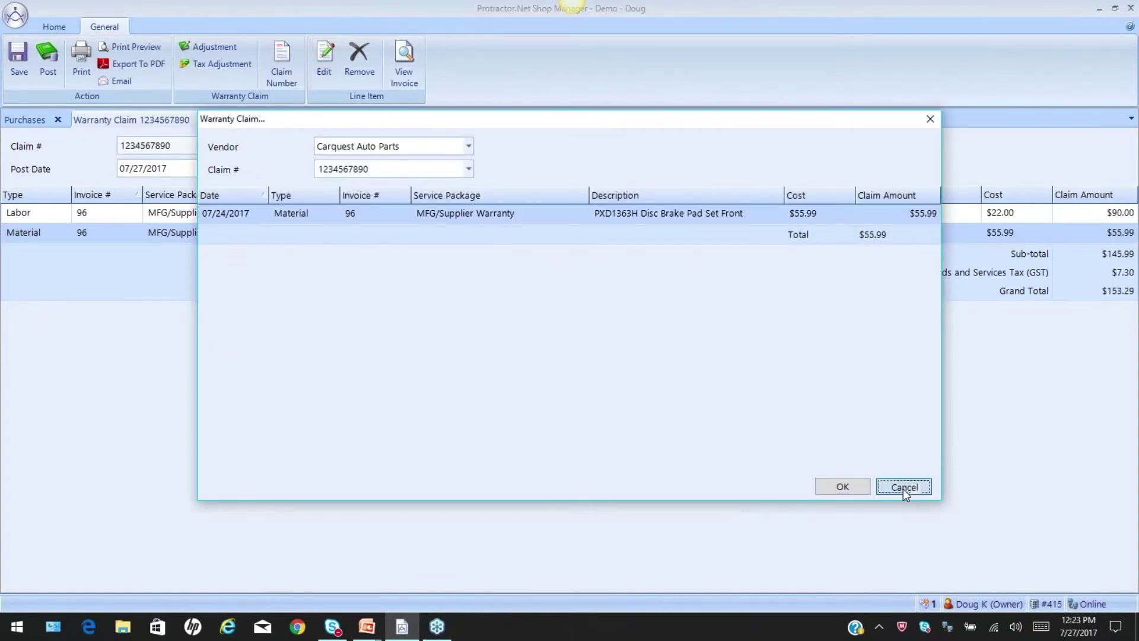
View the claim's Adjustment amount without applying one, and open the material and labor claim amounts for editing
{"action": "left_click", "coordinate": [1110, 233]}
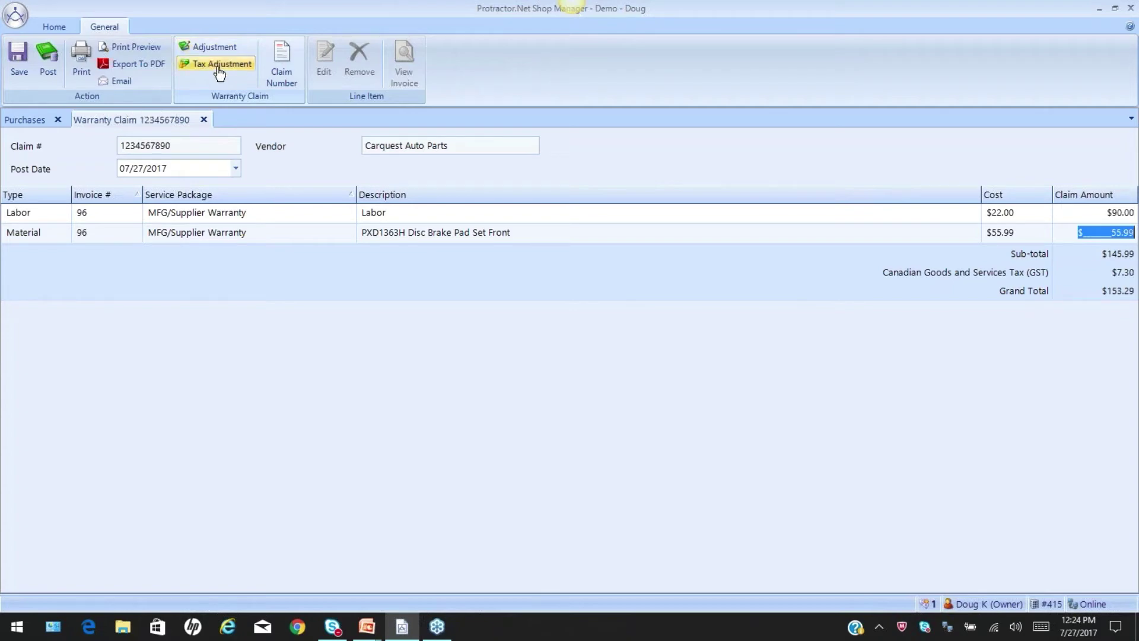
{"action": "left_click", "coordinate": [207, 53]}
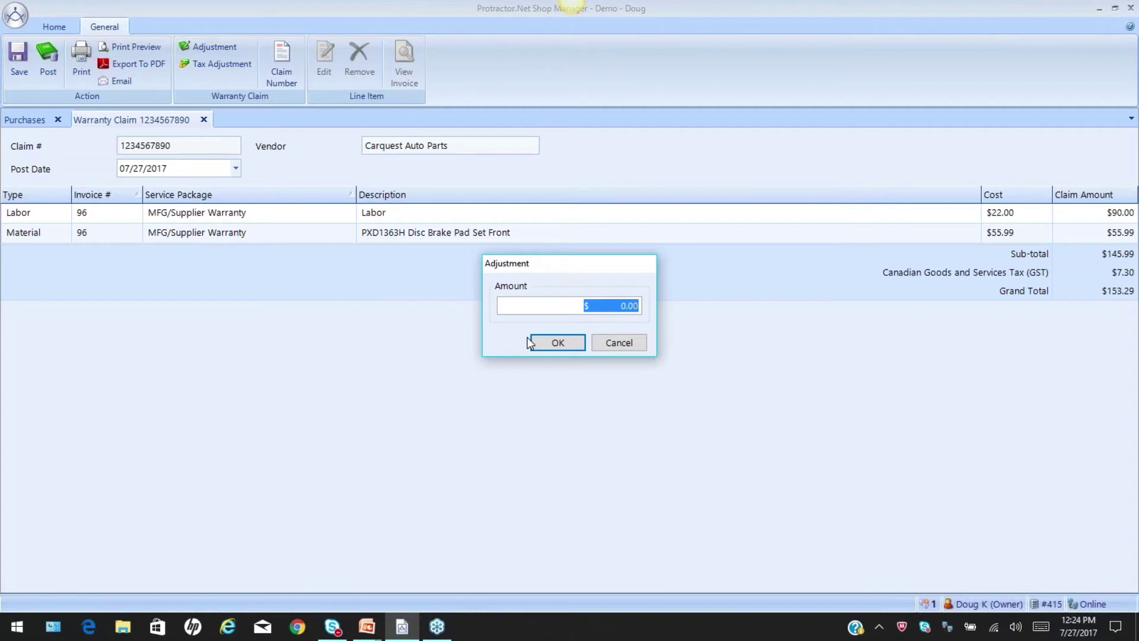
{"action": "left_click", "coordinate": [618, 344]}
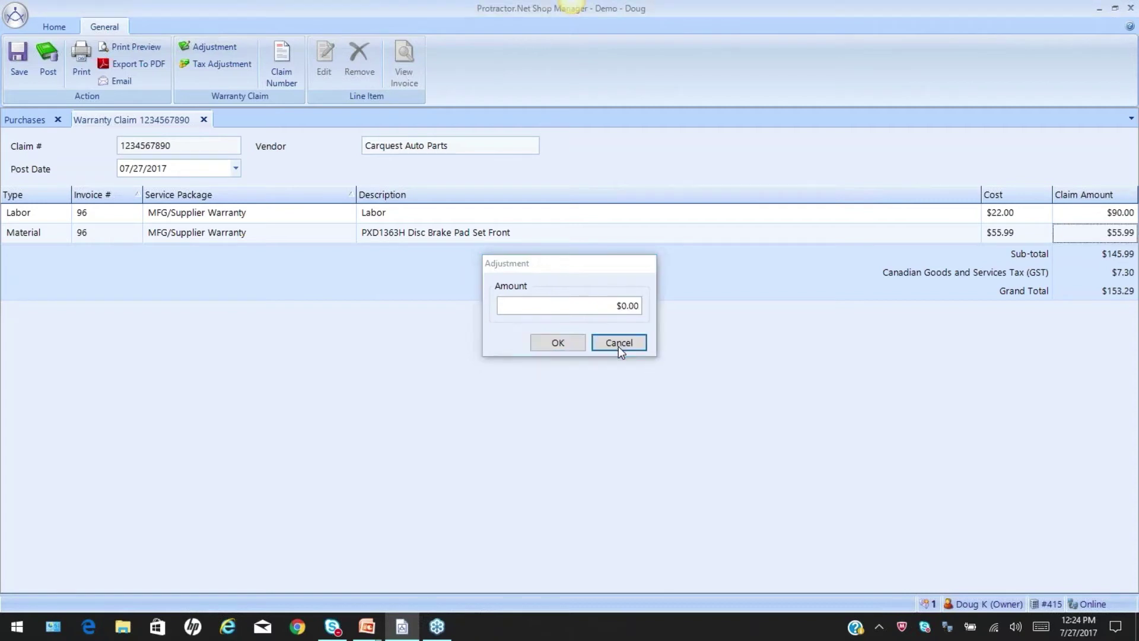
{"action": "left_click", "coordinate": [1114, 233]}
{"action": "left_click", "coordinate": [1102, 214]}
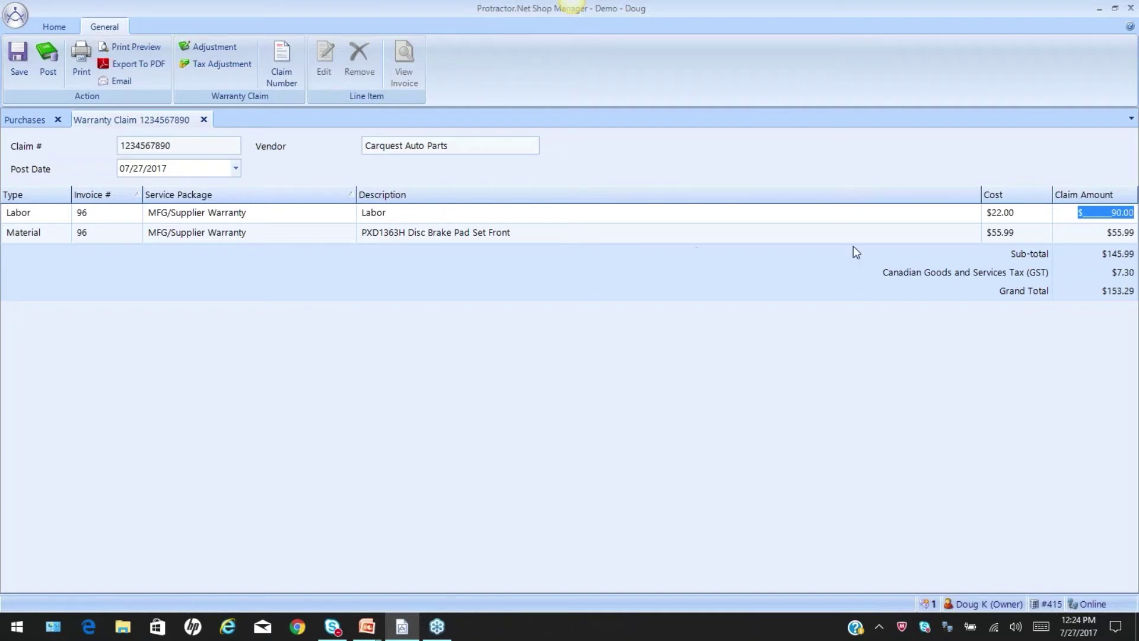
Override the claim's Canadian Goods and Services Tax (GST) with a tax adjustment of $7.35
{"action": "key", "text": "Down"}
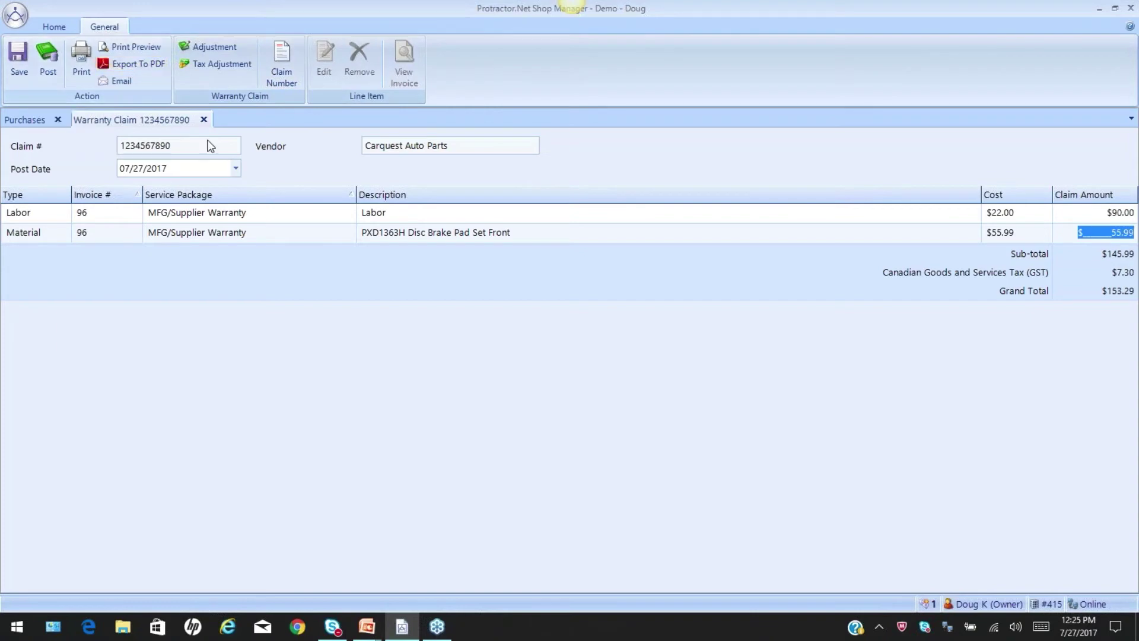
{"action": "left_click", "coordinate": [230, 64]}
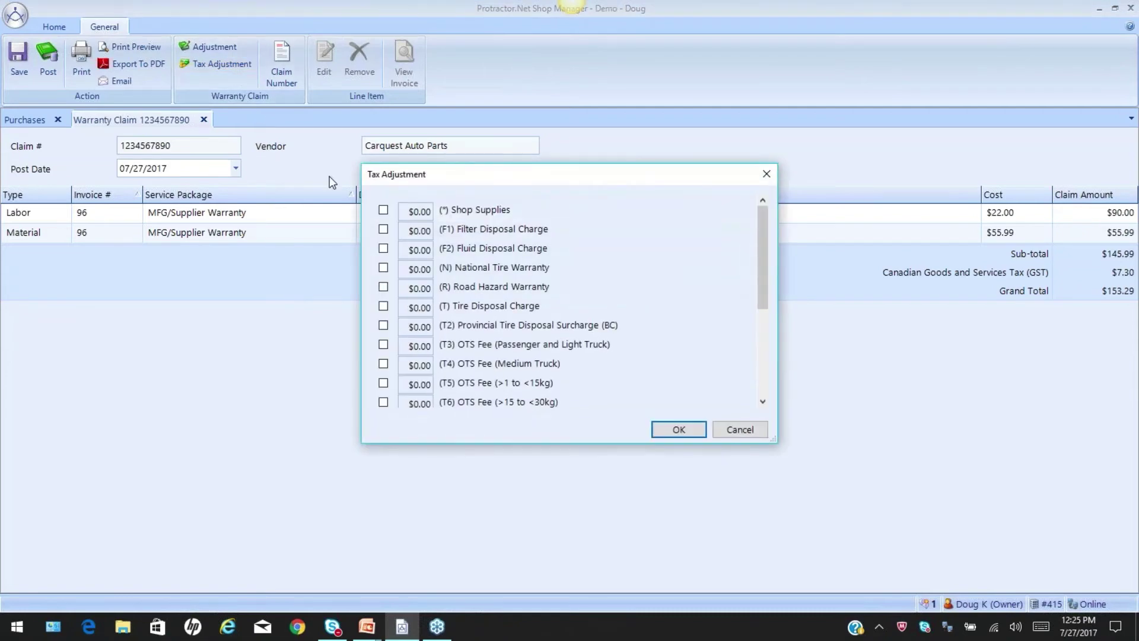
{"action": "left_click", "coordinate": [763, 402]}
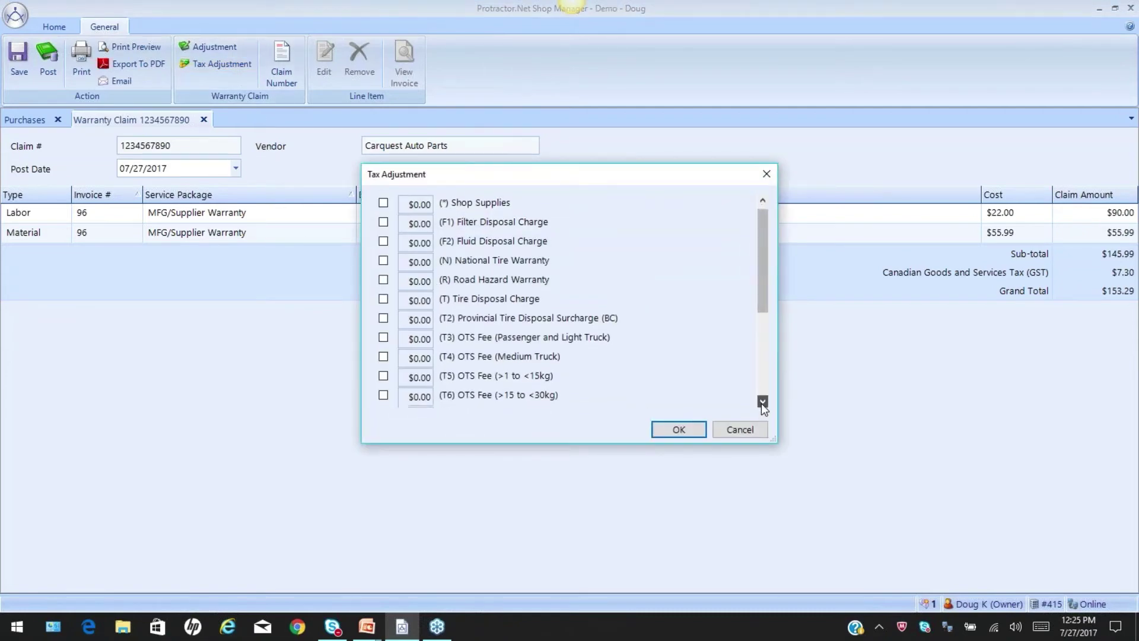
{"action": "left_click_drag", "start_coordinate": [762, 401], "coordinate": [762, 403]}
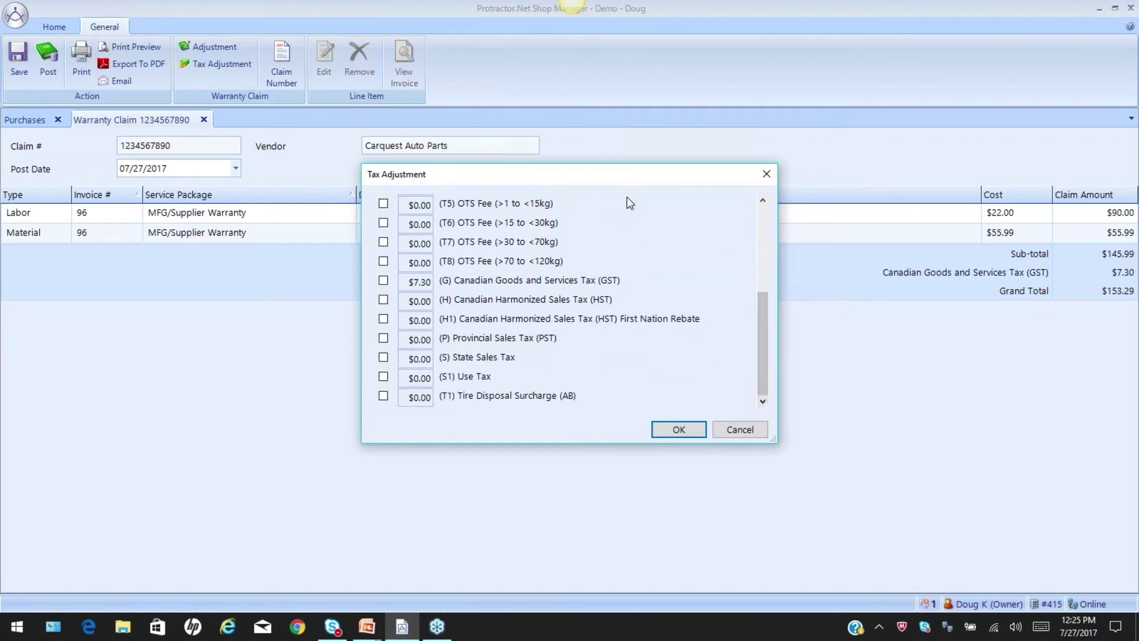
{"action": "left_click", "coordinate": [383, 280]}
{"action": "type", "text": "7.35"}
{"action": "left_click", "coordinate": [688, 429]}
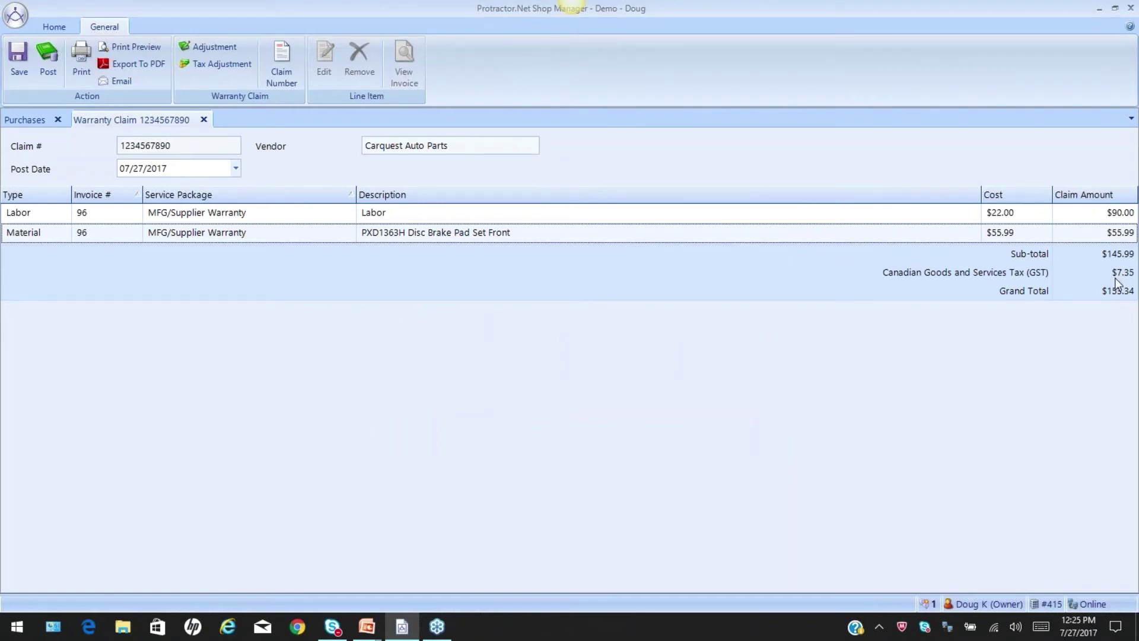
Review the line claim amounts and the claim's Adjustment amount without applying an adjustment
{"action": "left_click", "coordinate": [1095, 218]}
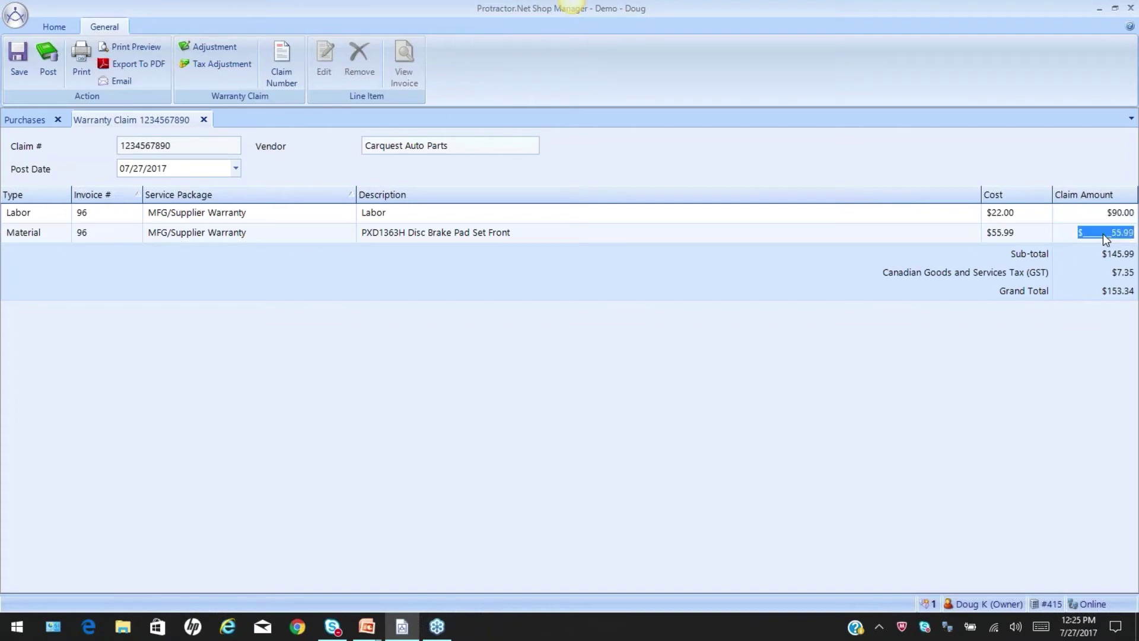
{"action": "left_click", "coordinate": [214, 49]}
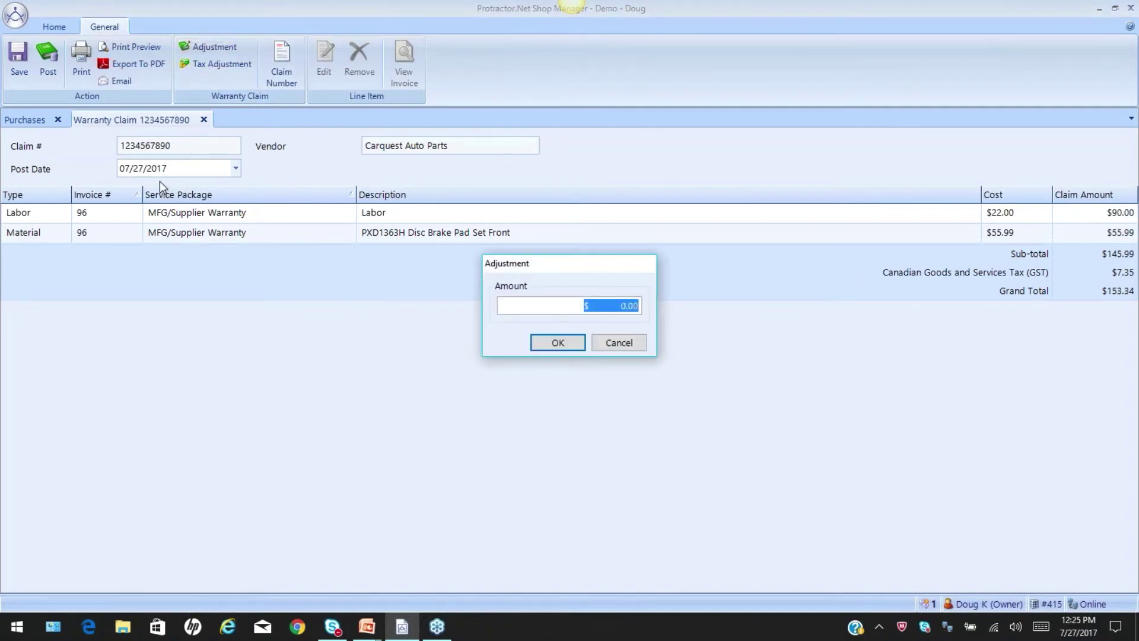
{"action": "left_click", "coordinate": [618, 349]}
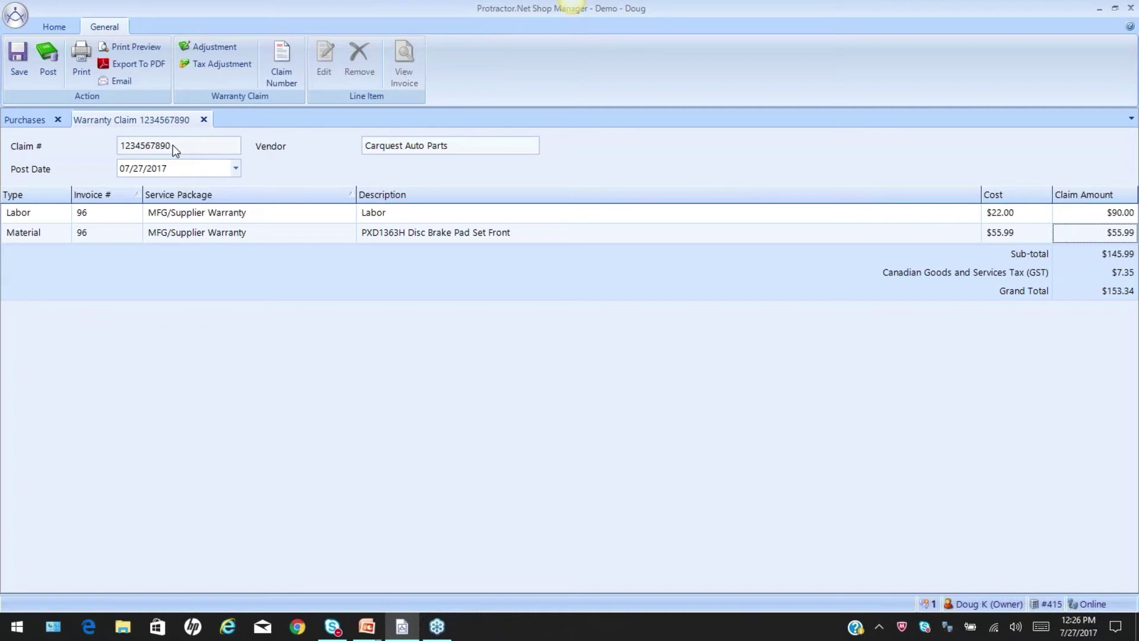
Change the Carquest Auto Parts warranty claim number to 07272017
{"action": "left_click", "coordinate": [281, 71]}
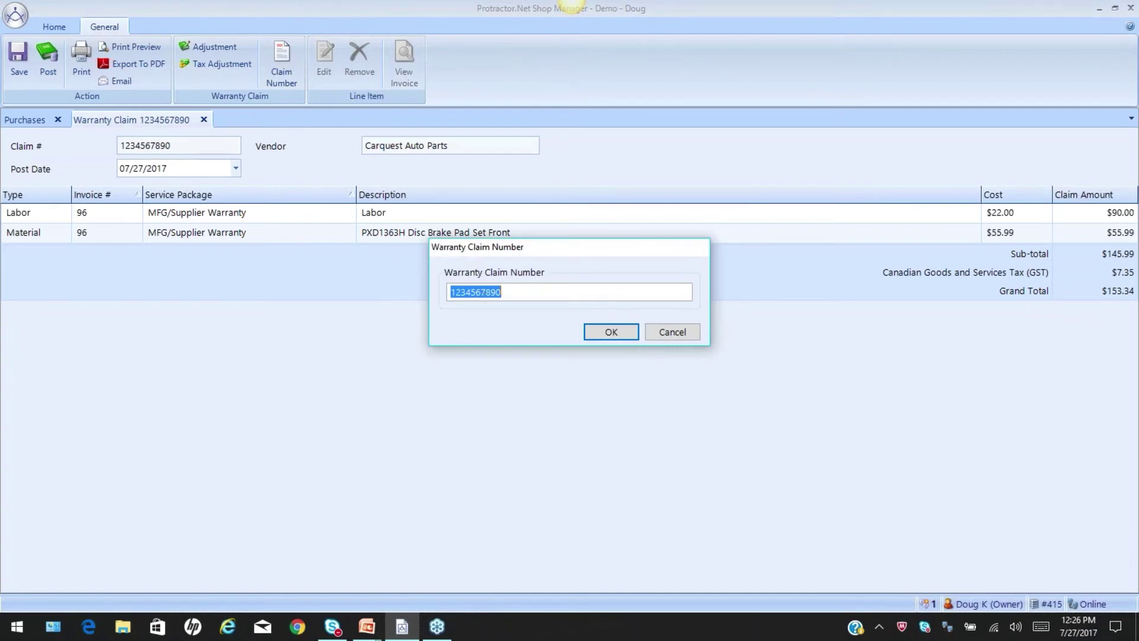
{"action": "type", "text": "0"}
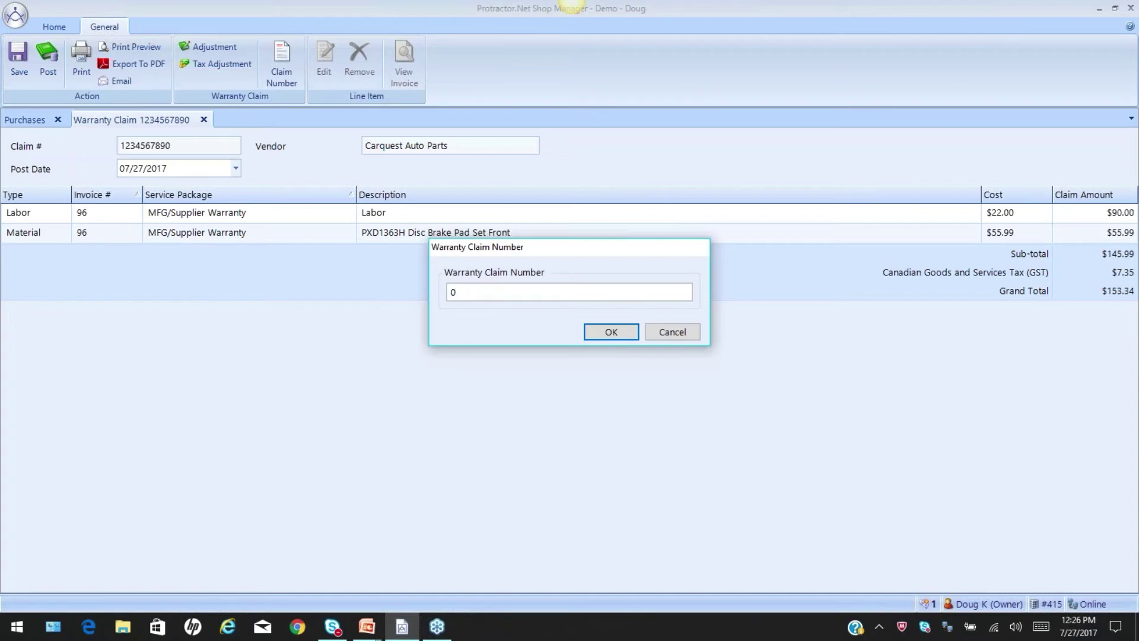
{"action": "type", "text": "7272017"}
{"action": "left_click_drag", "start_coordinate": [497, 292], "coordinate": [439, 295]}
{"action": "left_click", "coordinate": [604, 331]}
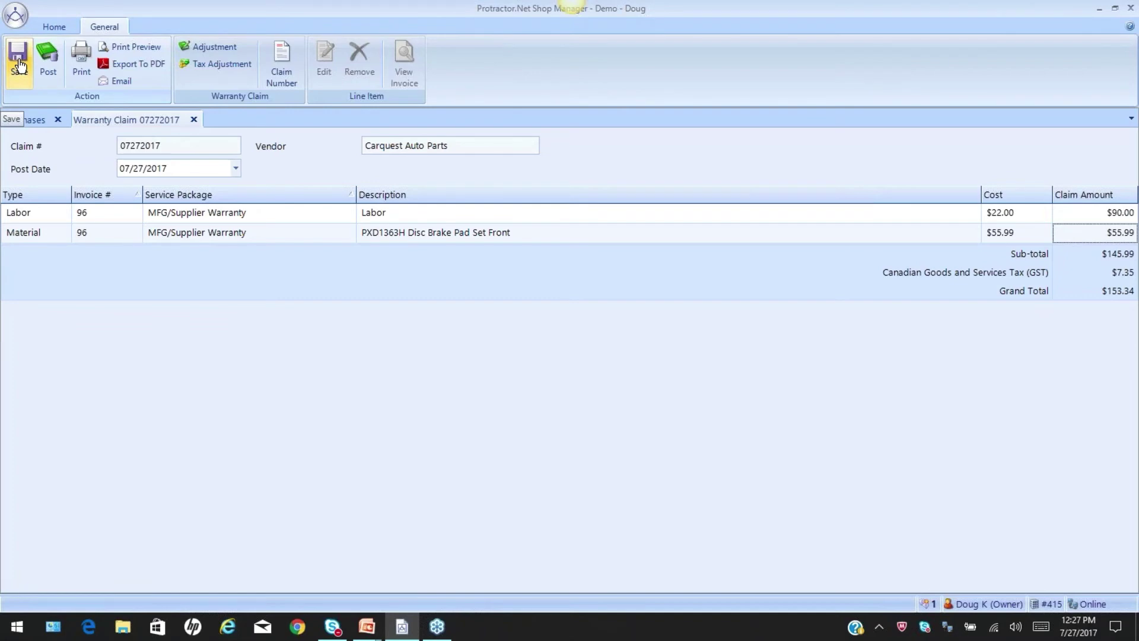
Post the Carquest Auto Parts claim to the Payable Account after trying the Credit Card, Bank Account, Check and Cash options
{"action": "left_click", "coordinate": [52, 70]}
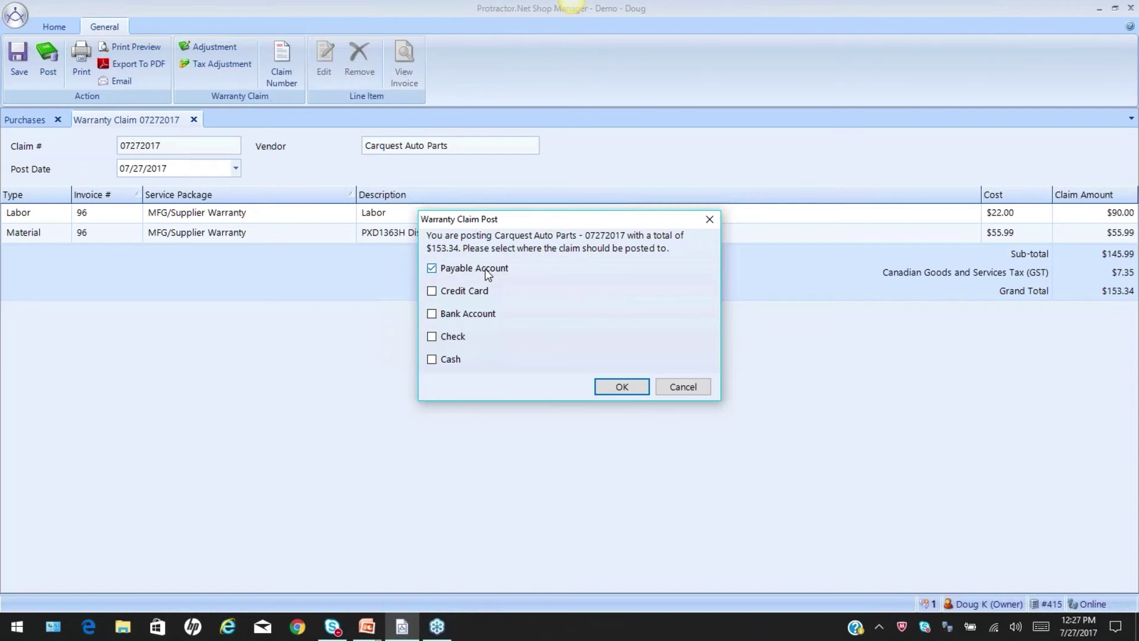
{"action": "left_click", "coordinate": [478, 291]}
{"action": "left_click_drag", "start_coordinate": [573, 223], "coordinate": [569, 265]}
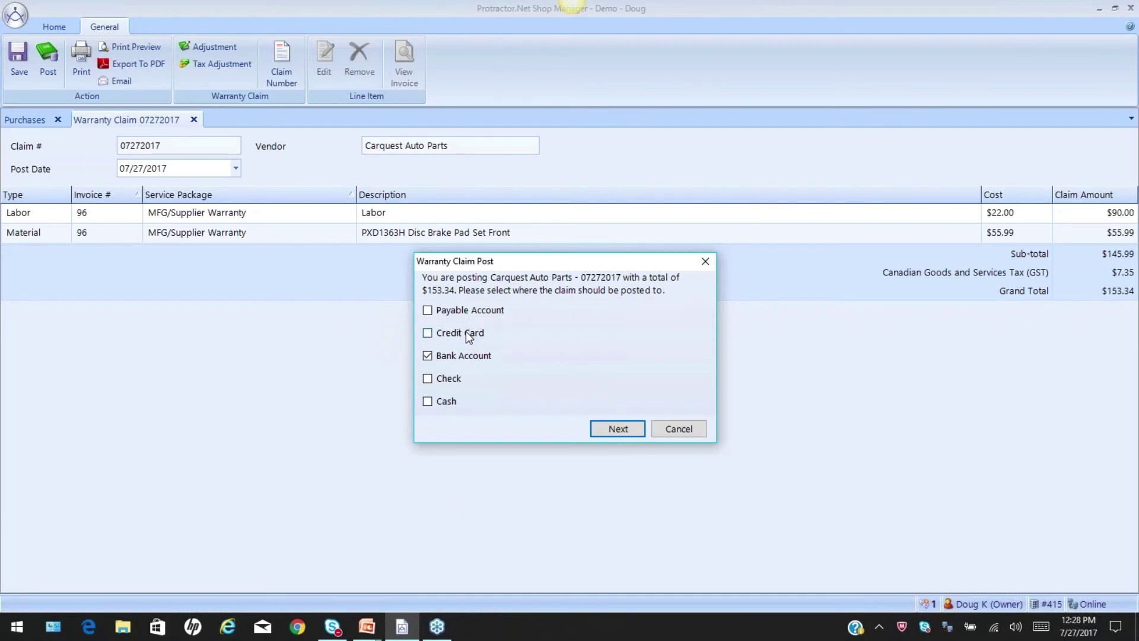
{"action": "left_click", "coordinate": [429, 379]}
{"action": "left_click", "coordinate": [428, 404]}
{"action": "mouse_move", "coordinate": [367, 626]}
{"action": "left_click", "coordinate": [427, 310]}
{"action": "left_click", "coordinate": [616, 427]}
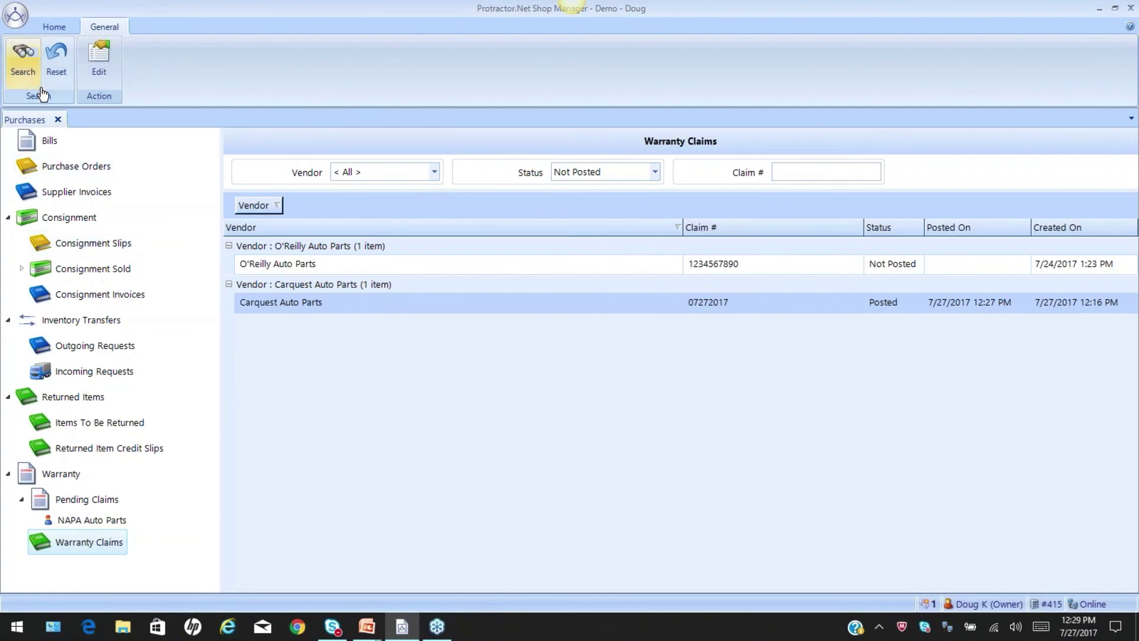
Reset the warranty claims list and search again for Not Posted claims of all vendors
{"action": "left_click", "coordinate": [57, 64]}
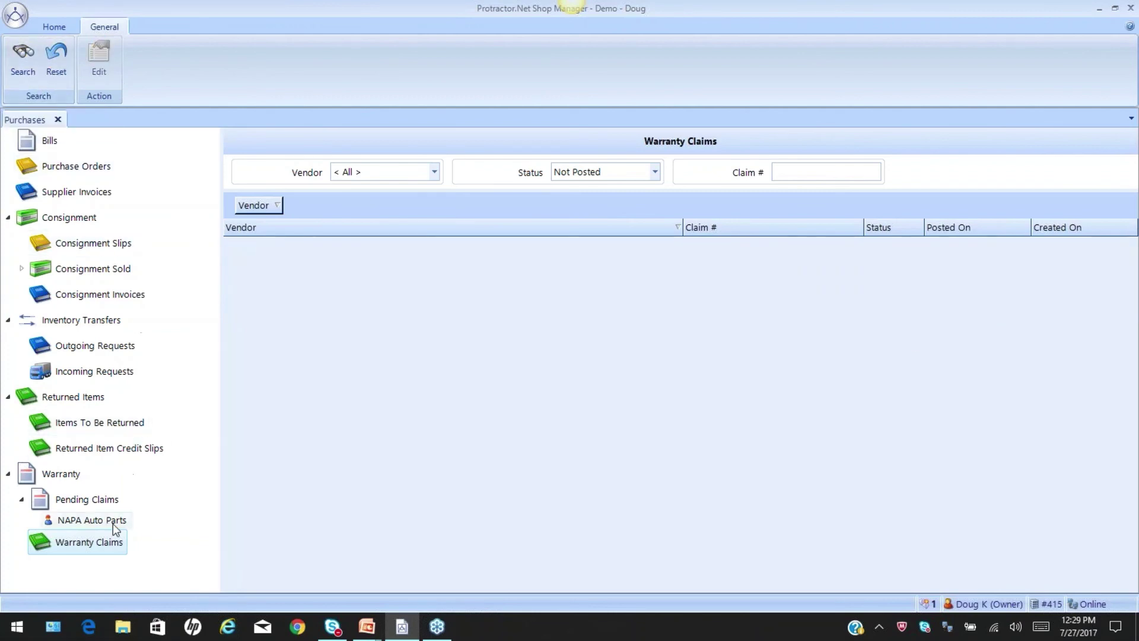
{"action": "left_click", "coordinate": [23, 59]}
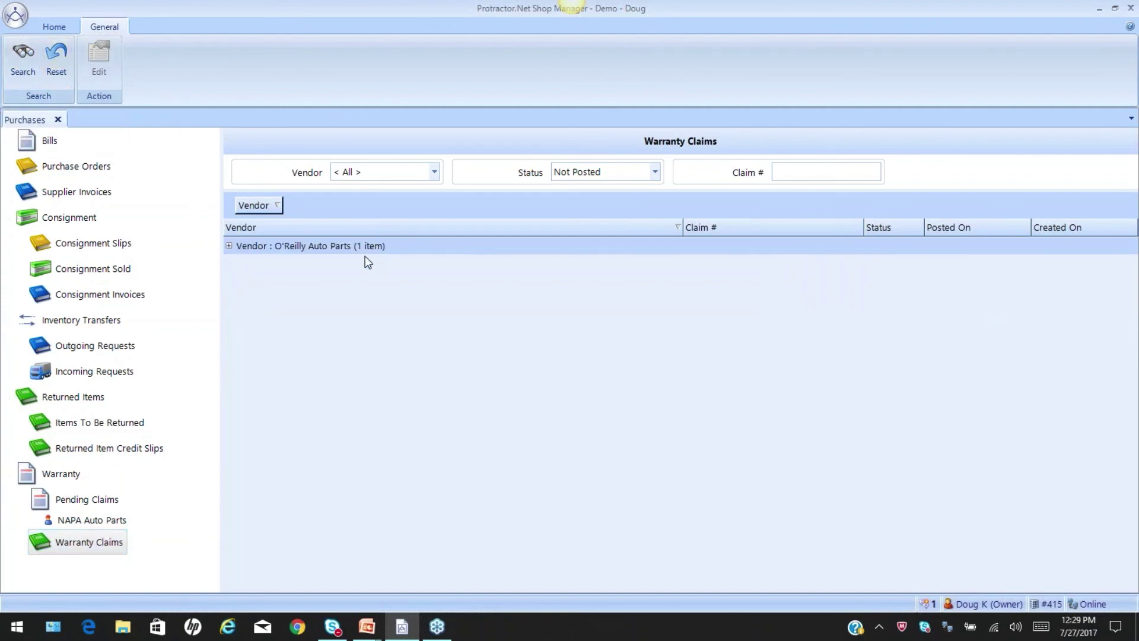
Look up Carquest Auto Parts in the payable accounts, check its 07/27/2017 warranty claim transaction, and close Accounting
{"action": "left_click", "coordinate": [53, 28]}
{"action": "left_click", "coordinate": [165, 64]}
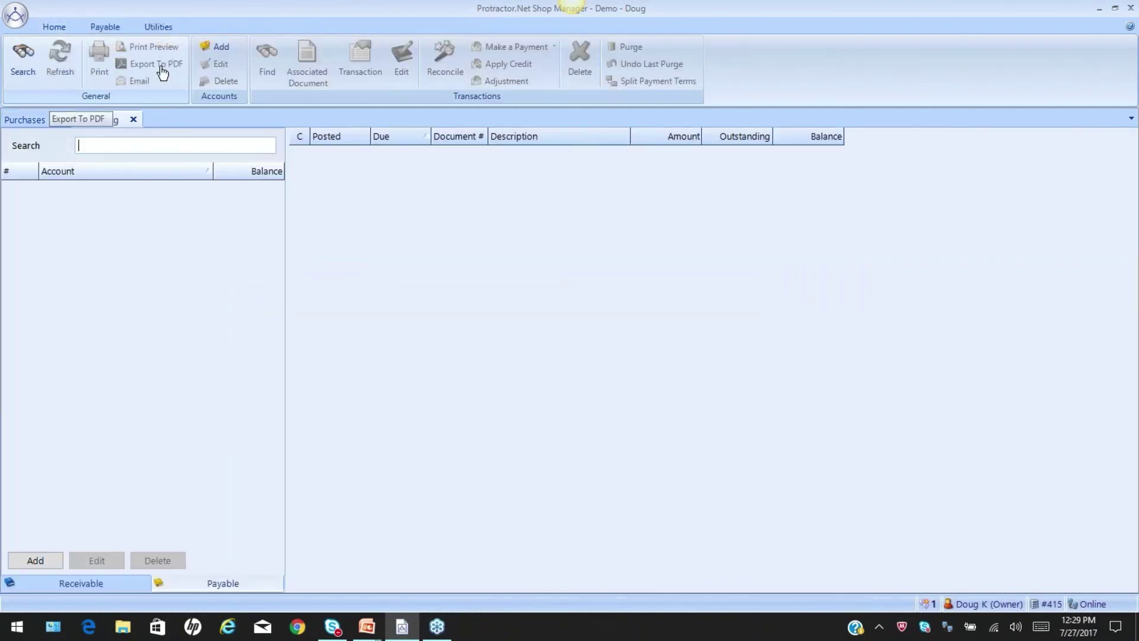
{"action": "left_click", "coordinate": [187, 577]}
{"action": "left_click", "coordinate": [120, 144]}
{"action": "type", "text": "car"}
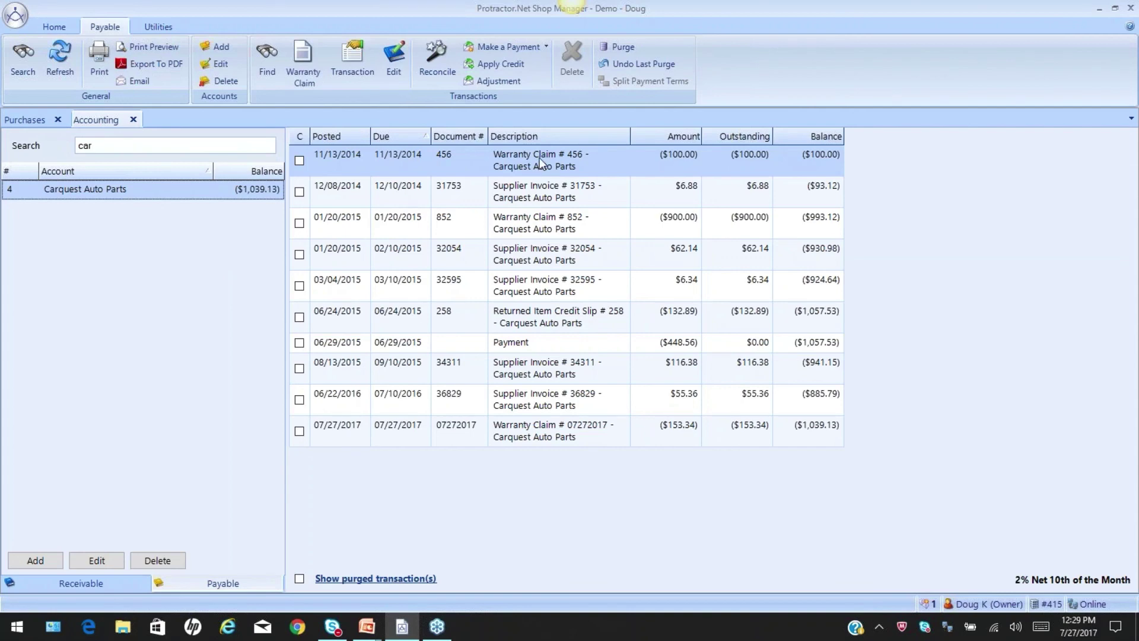
{"action": "left_click", "coordinate": [564, 434]}
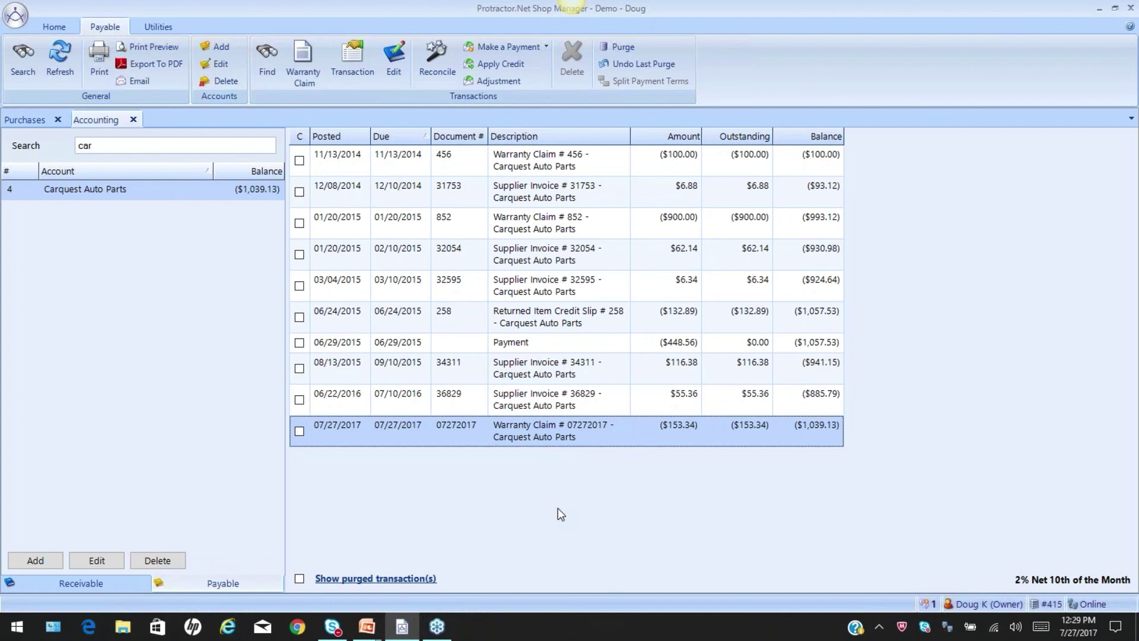
{"action": "left_click", "coordinate": [133, 120]}
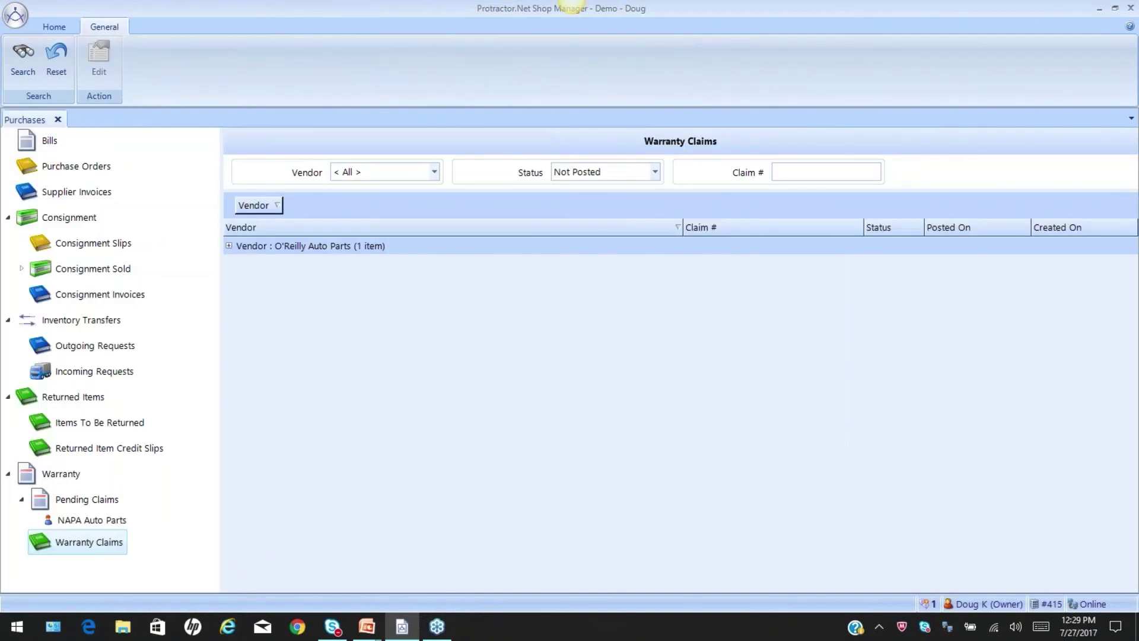
{"action": "key", "text": "alt+Tab"}
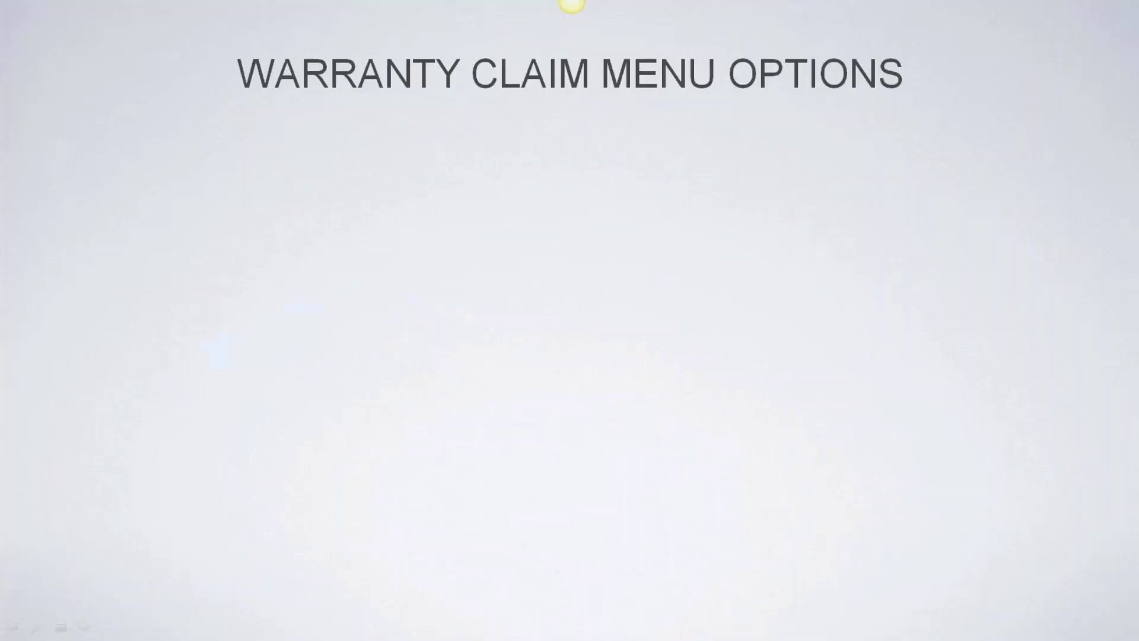
{"action": "left_click", "coordinate": [369, 348]}
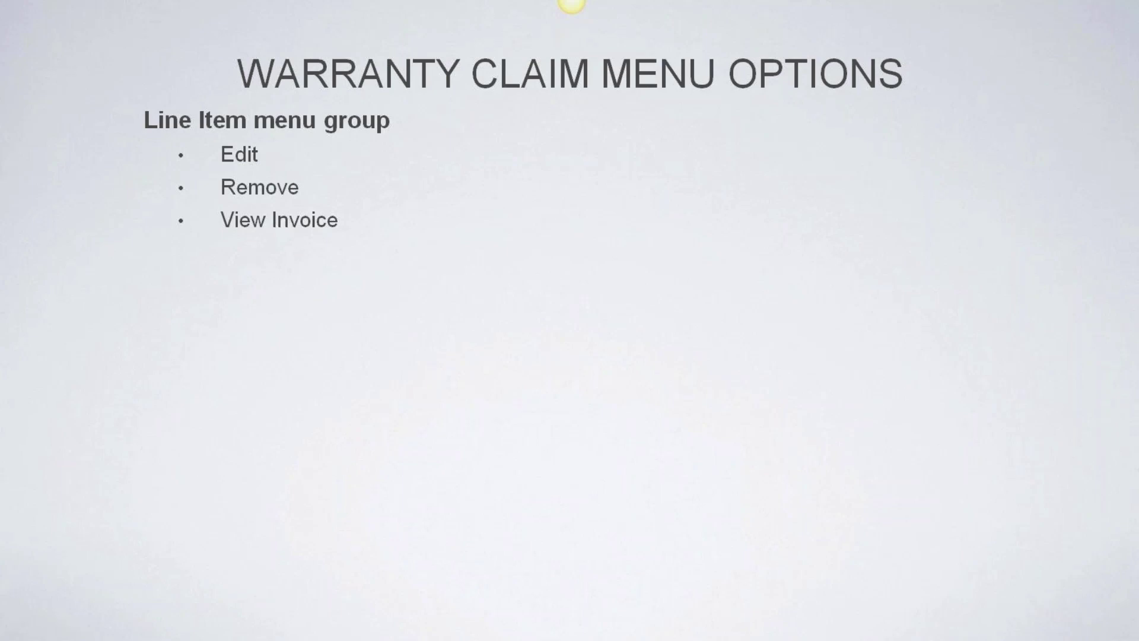
{"action": "key", "text": "Right"}
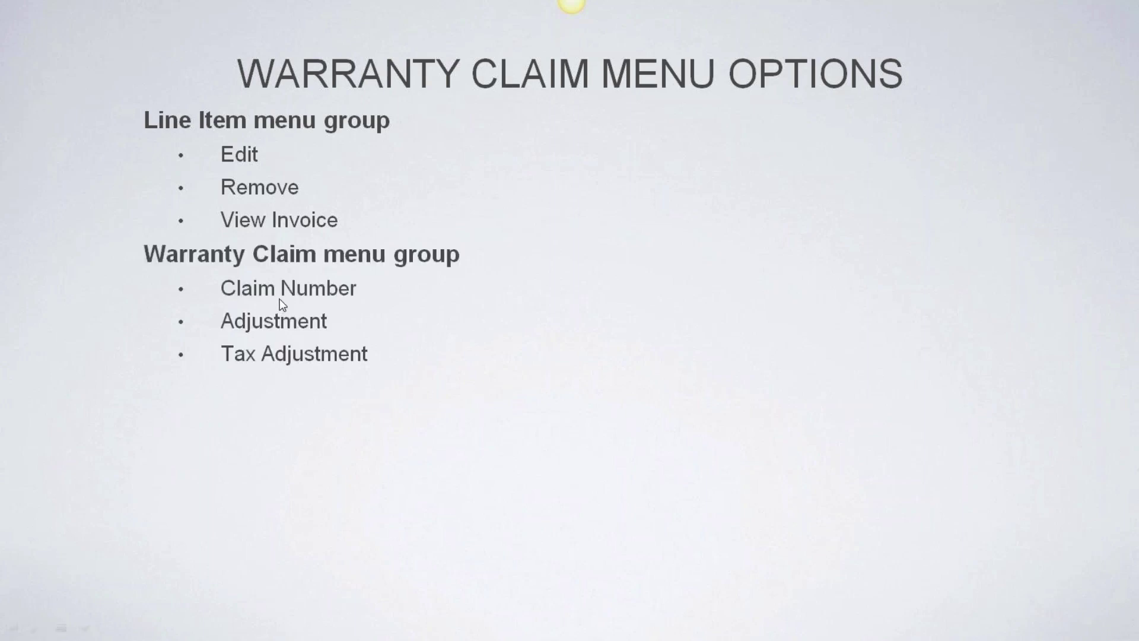